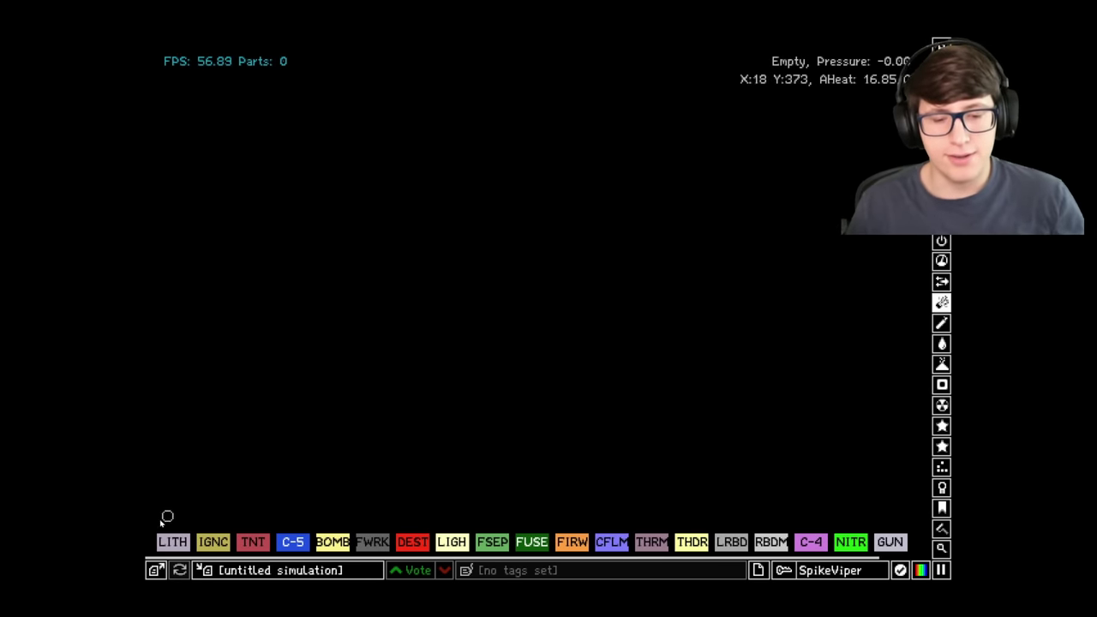
Draw a STNE strip along the bottom of the simulation, then pour a thin SAND layer over it
{"action": "left_click", "coordinate": [155, 570]}
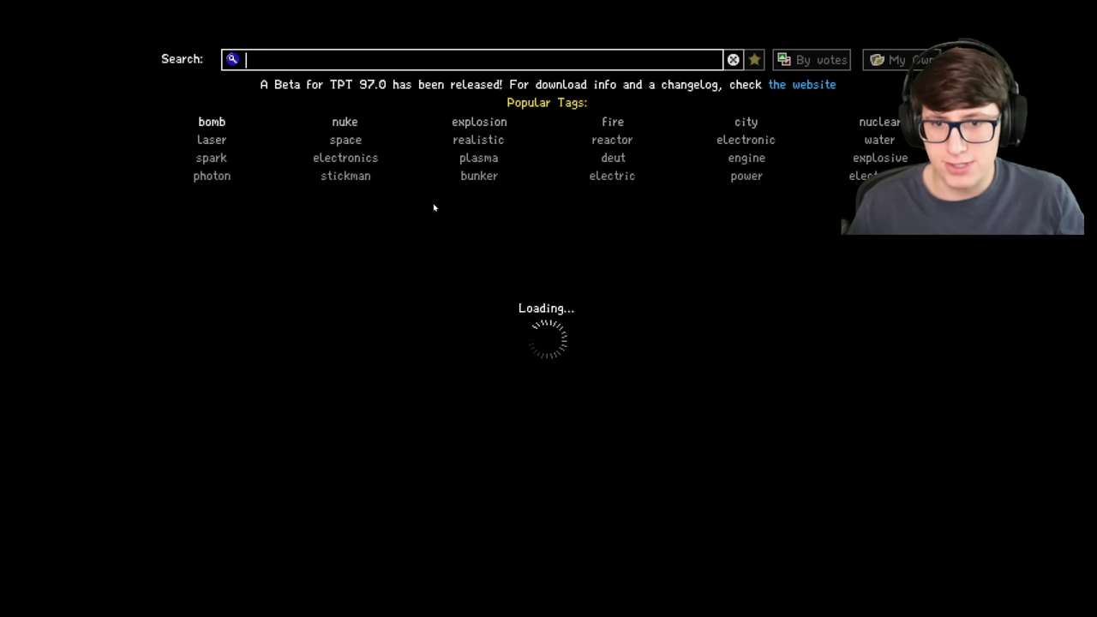
{"action": "key", "text": "Escape"}
{"action": "mouse_move", "coordinate": [950, 399]}
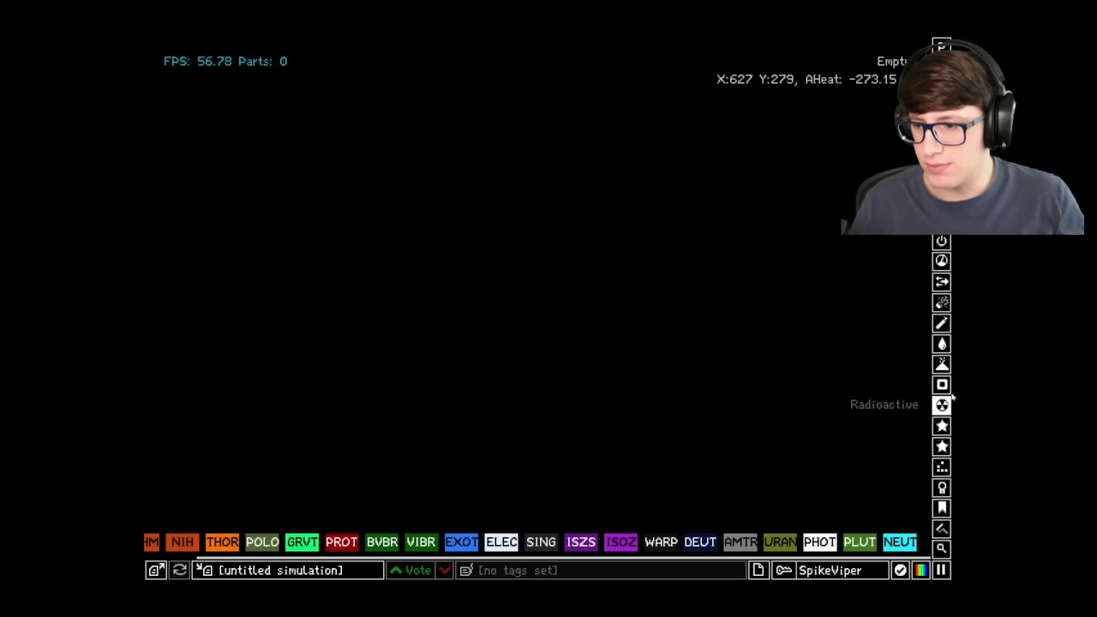
{"action": "mouse_move", "coordinate": [947, 447]}
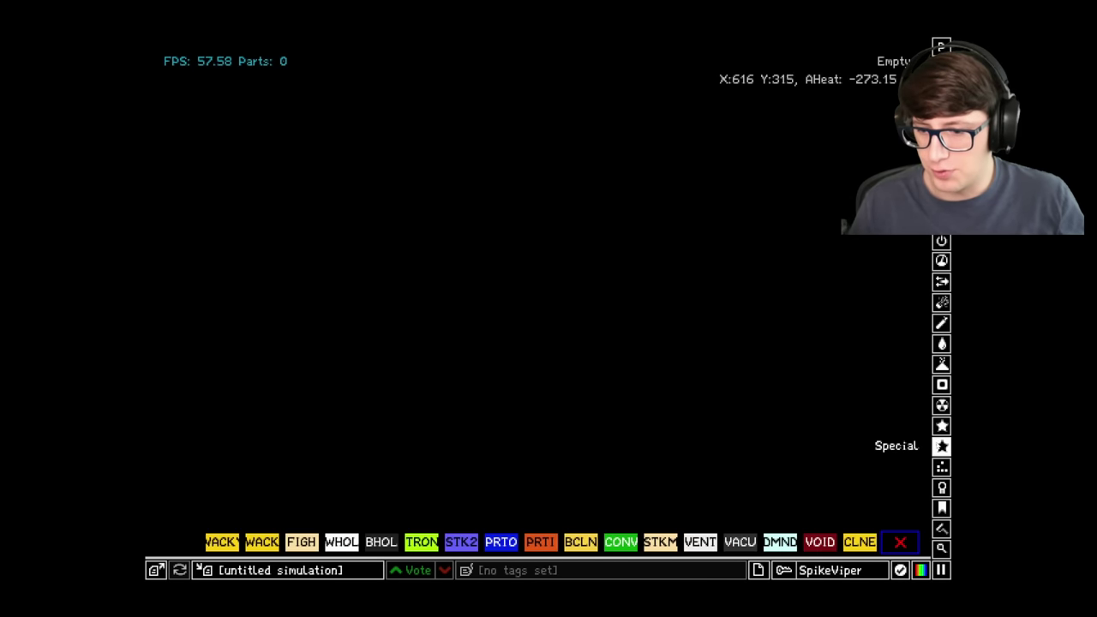
{"action": "mouse_move", "coordinate": [942, 466]}
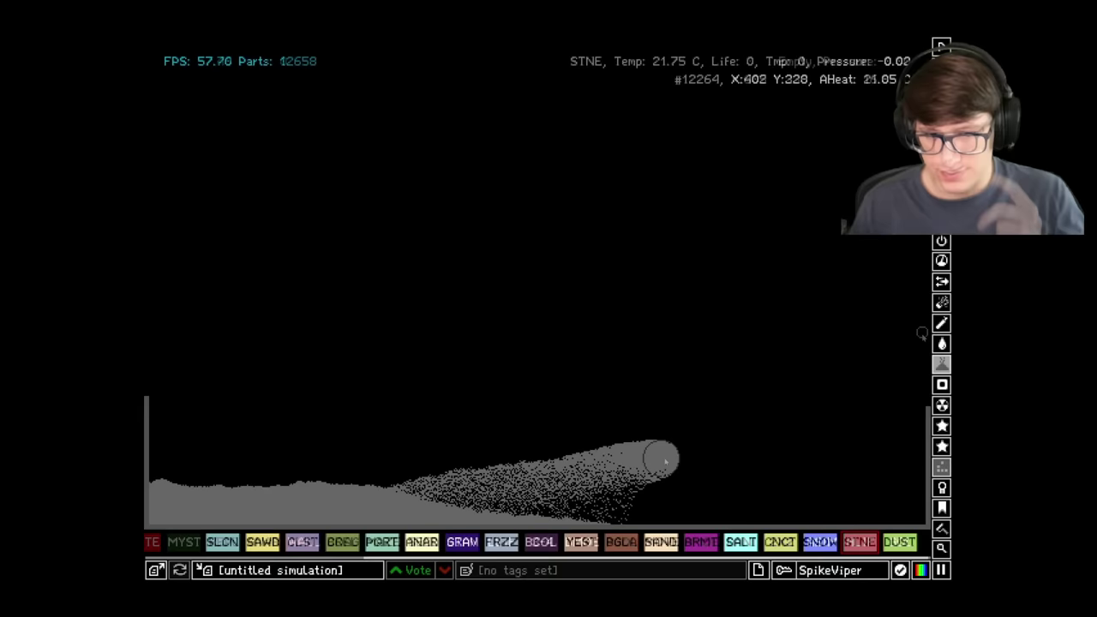
{"action": "left_click_drag", "start_coordinate": [656, 454], "coordinate": [906, 458]}
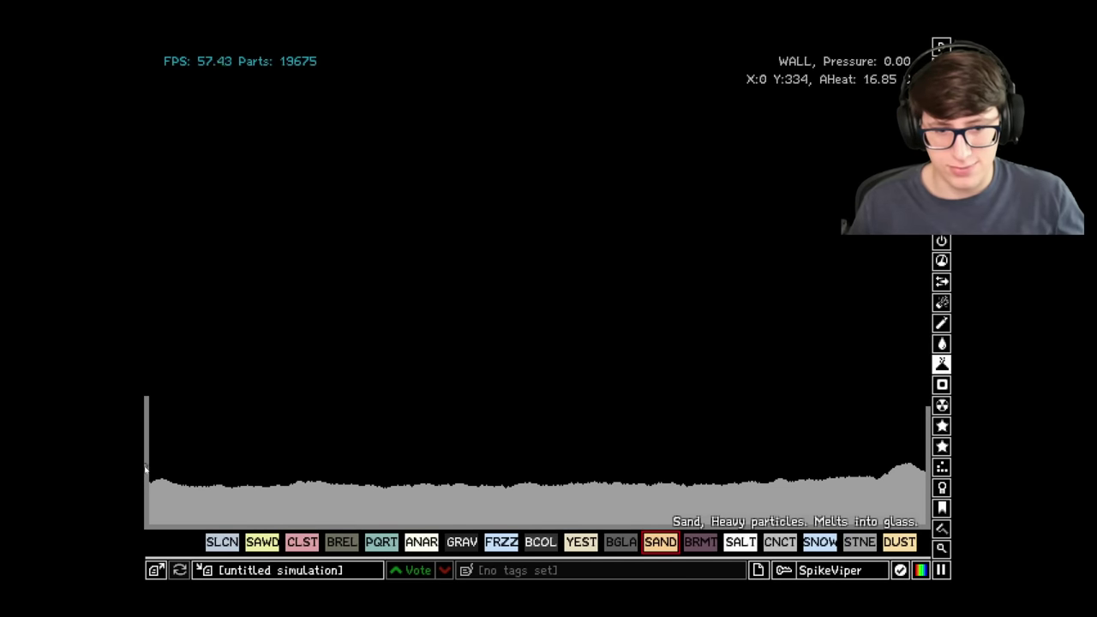
{"action": "mouse_move", "coordinate": [146, 467]}
{"action": "left_mouse_down"}
{"action": "mouse_move", "coordinate": [223, 445]}
{"action": "mouse_move", "coordinate": [671, 402]}
{"action": "mouse_move", "coordinate": [880, 404]}
{"action": "mouse_move", "coordinate": [912, 429]}
{"action": "left_mouse_up"}
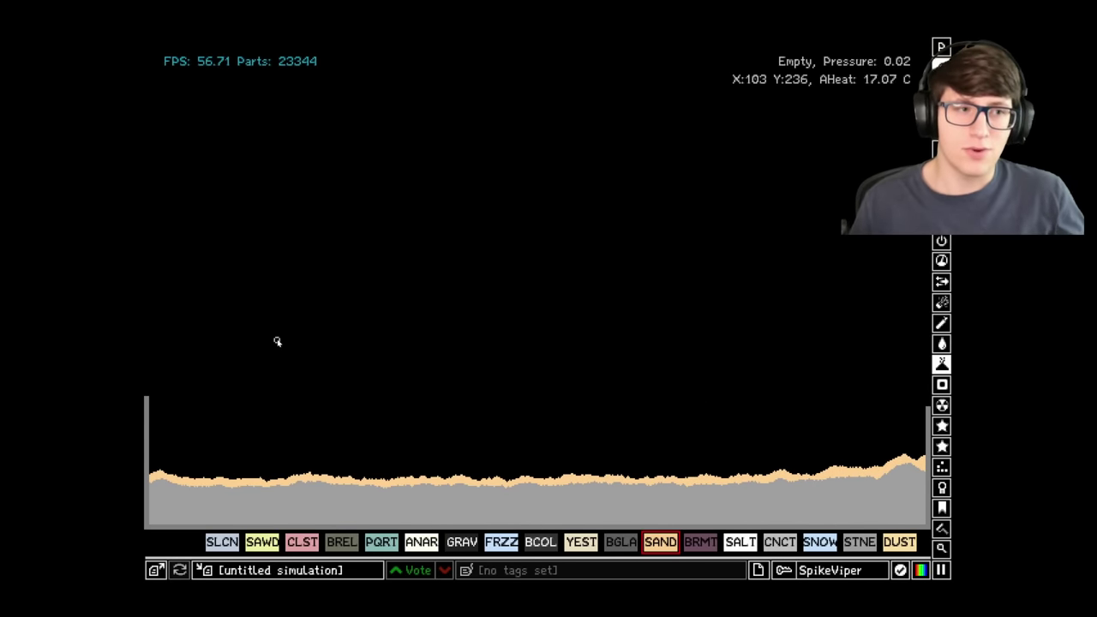
Search 'nih' and place nihonium particles in the centre of the titanium box, then lock a zoom on the chamber
{"action": "key", "text": "z"}
{"action": "left_click", "coordinate": [532, 250]}
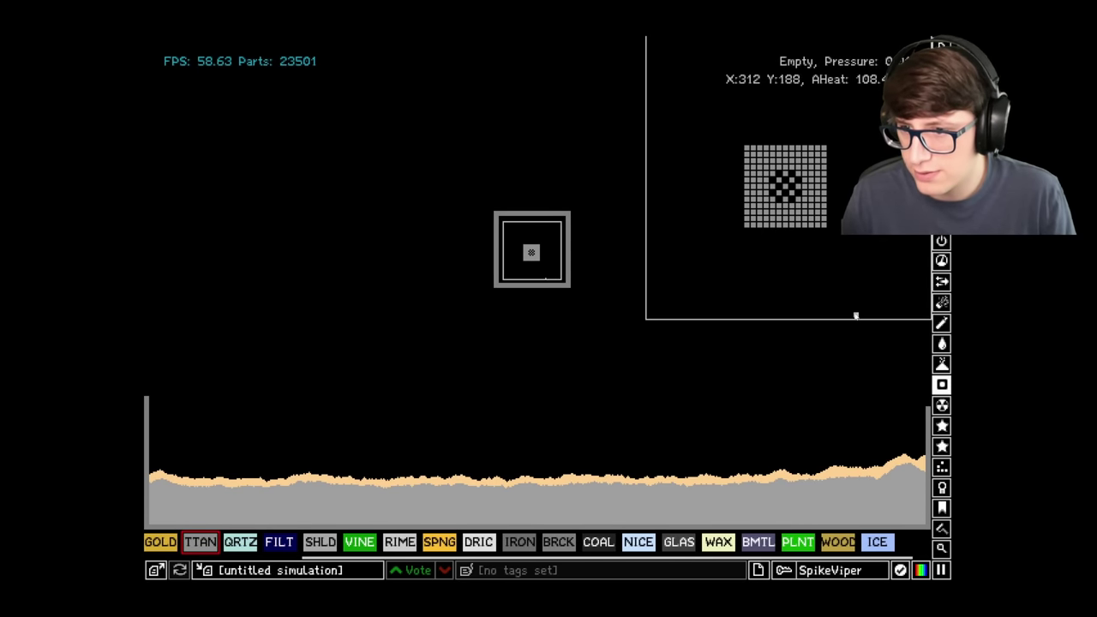
{"action": "left_click", "coordinate": [941, 549]}
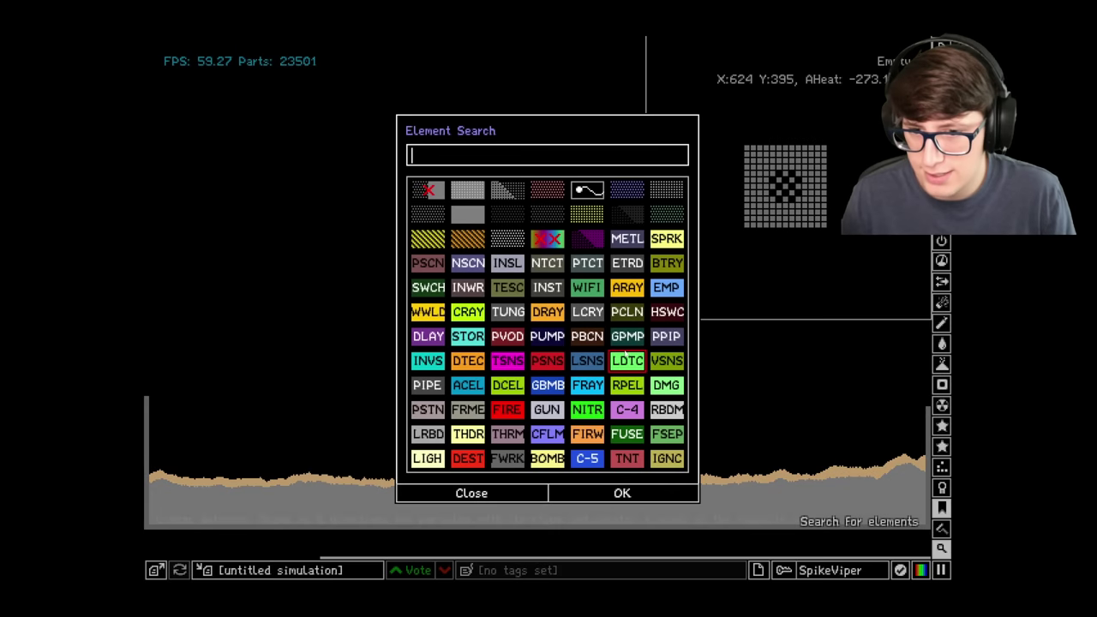
{"action": "type", "text": "nih"}
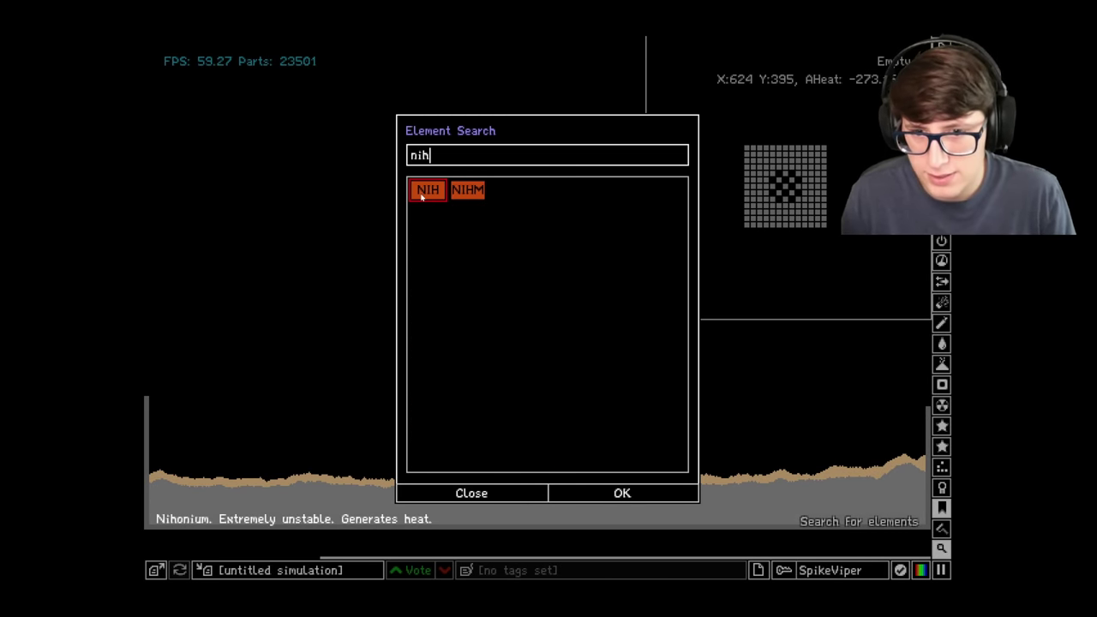
{"action": "left_click", "coordinate": [421, 191]}
{"action": "left_click", "coordinate": [531, 250]}
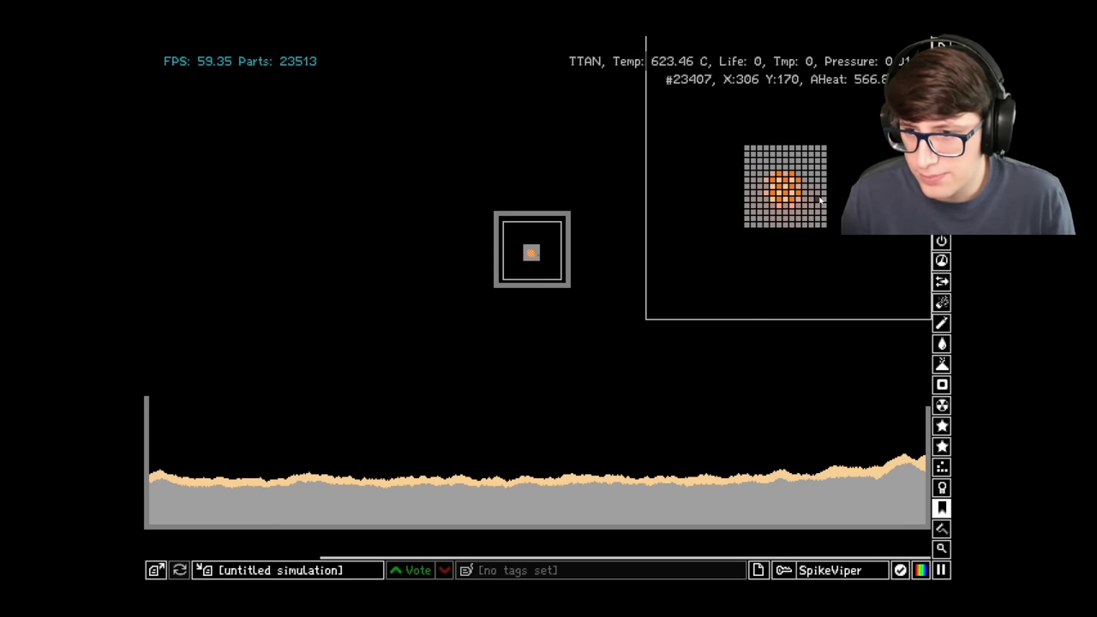
{"action": "left_click", "coordinate": [854, 196]}
{"action": "left_click", "coordinate": [875, 251]}
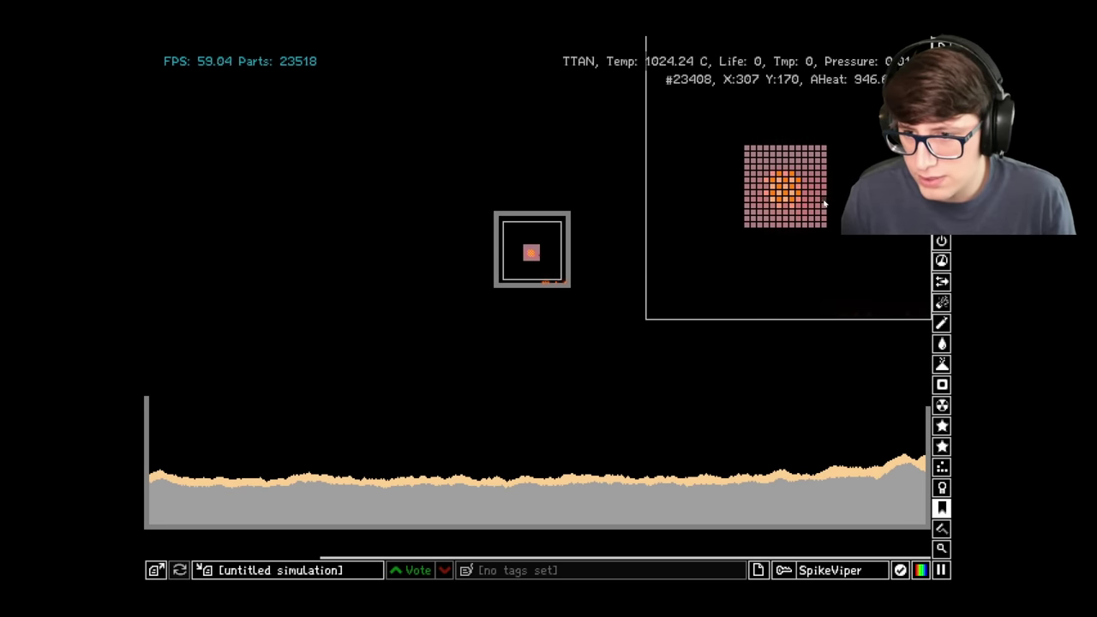
{"action": "key", "text": "z"}
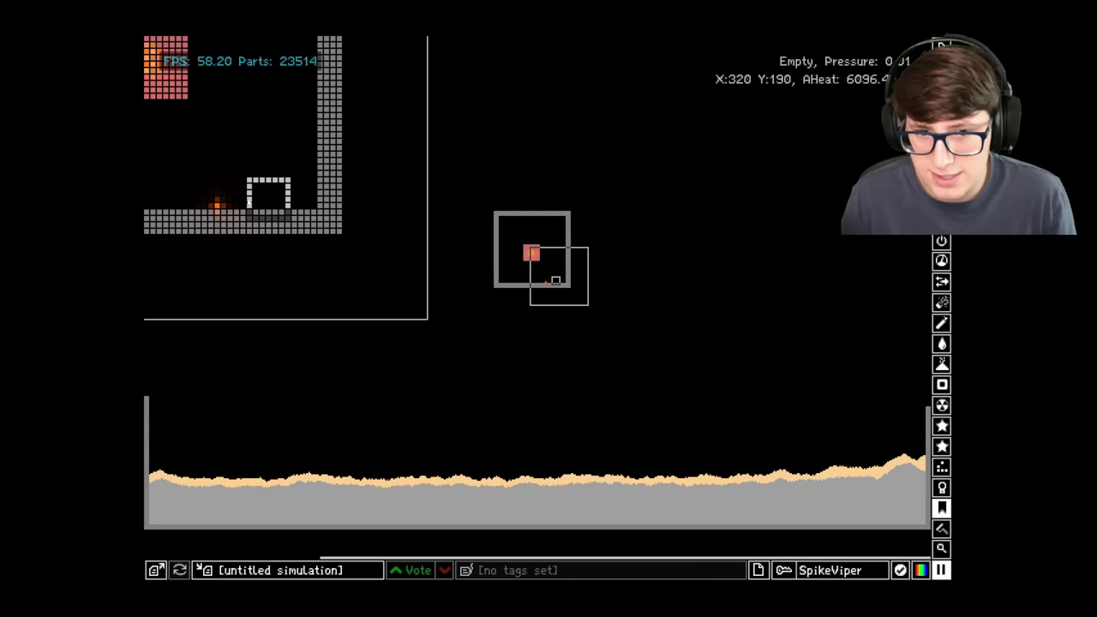
{"action": "left_click", "coordinate": [523, 258]}
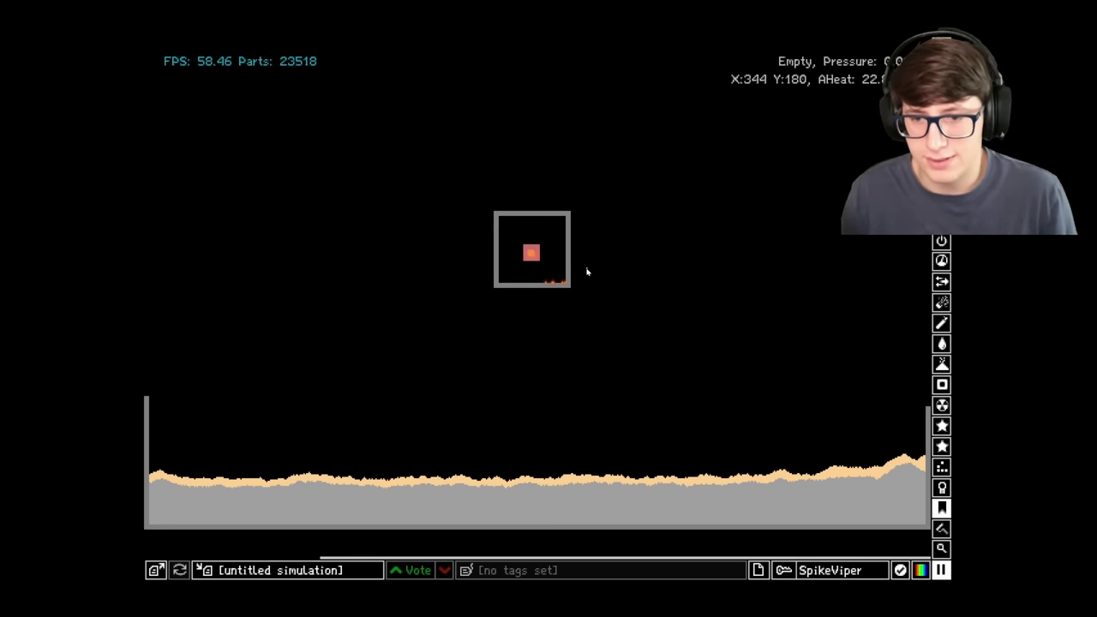
Draw quartz walls on the left, right and bottom sides of the nihonium core
{"action": "key", "text": "z"}
{"action": "left_click", "coordinate": [535, 248]}
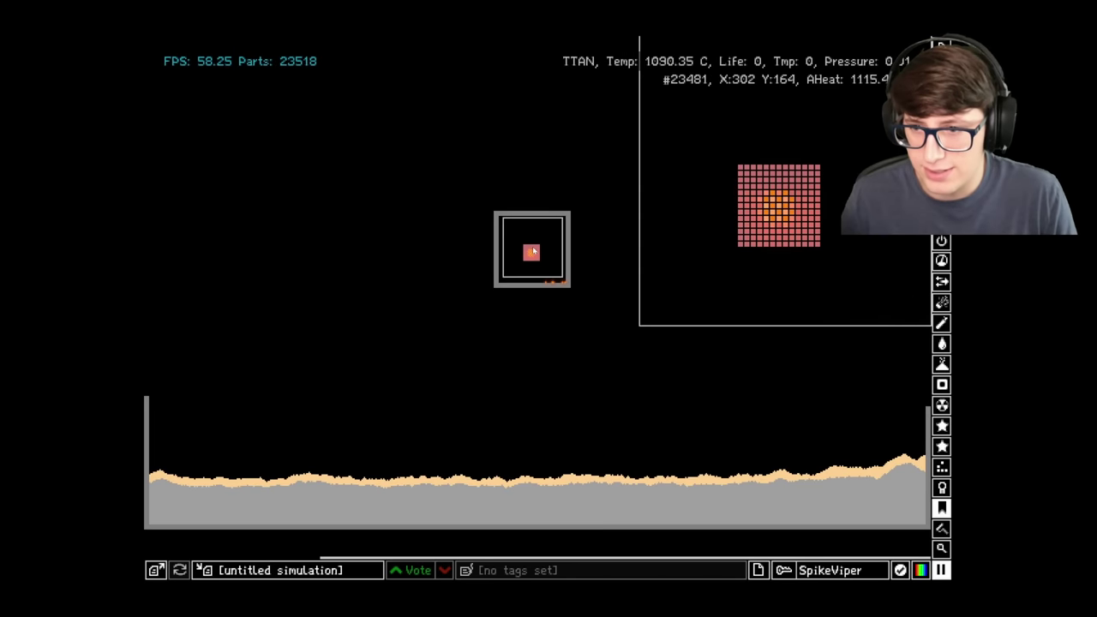
{"action": "mouse_move", "coordinate": [942, 384]}
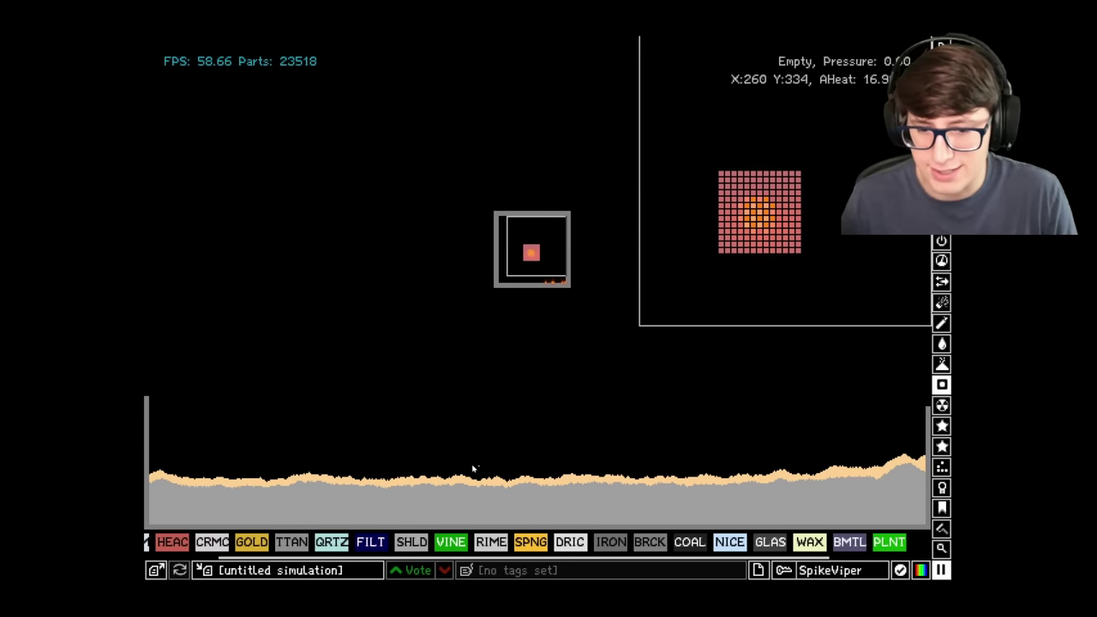
{"action": "left_click", "coordinate": [361, 547]}
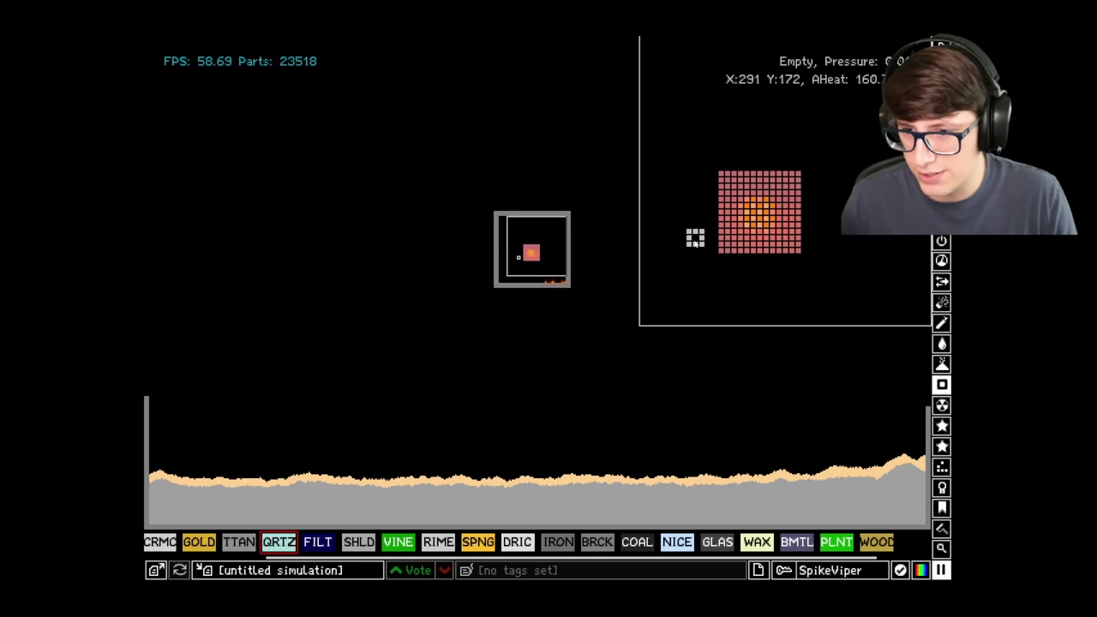
{"action": "mouse_move", "coordinate": [688, 245]}
{"action": "left_mouse_down"}
{"action": "mouse_move", "coordinate": [688, 142]}
{"action": "mouse_move", "coordinate": [688, 155]}
{"action": "mouse_move", "coordinate": [819, 148]}
{"action": "left_mouse_up"}
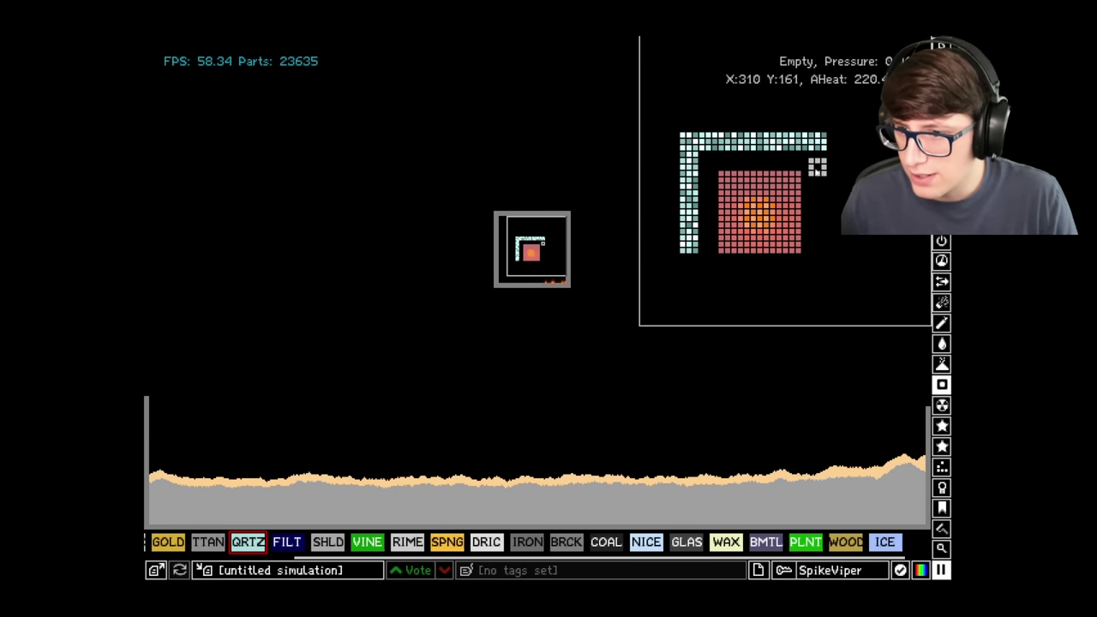
{"action": "mouse_move", "coordinate": [830, 167]}
{"action": "left_mouse_down"}
{"action": "mouse_move", "coordinate": [830, 283]}
{"action": "mouse_move", "coordinate": [824, 271]}
{"action": "mouse_move", "coordinate": [816, 283]}
{"action": "mouse_move", "coordinate": [689, 276]}
{"action": "mouse_move", "coordinate": [814, 280]}
{"action": "left_mouse_up"}
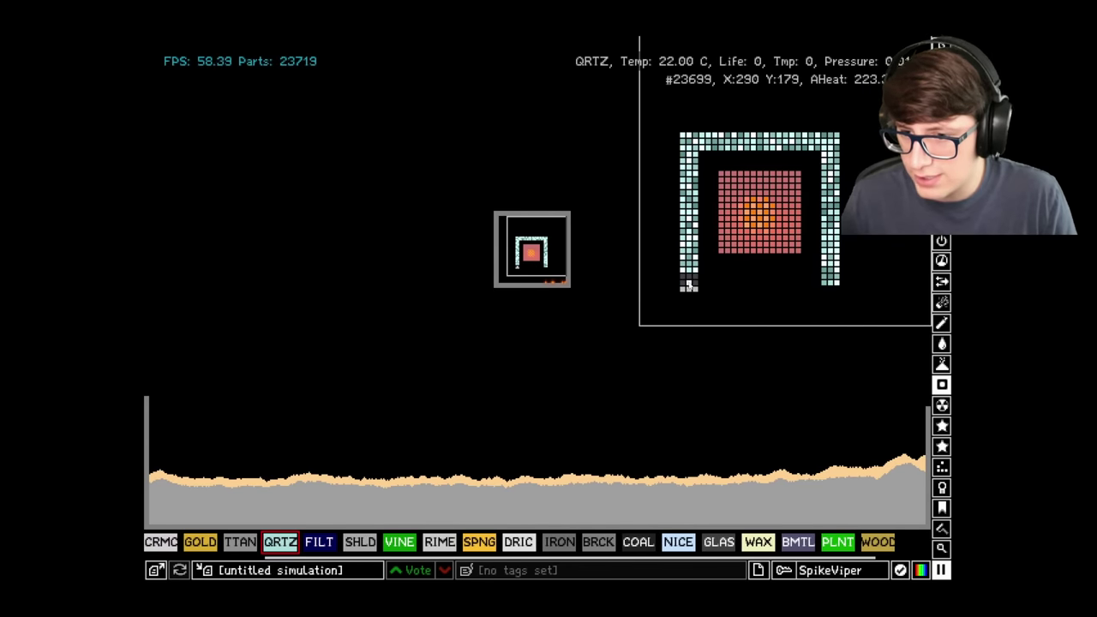
{"action": "left_click_drag", "start_coordinate": [688, 284], "coordinate": [831, 284]}
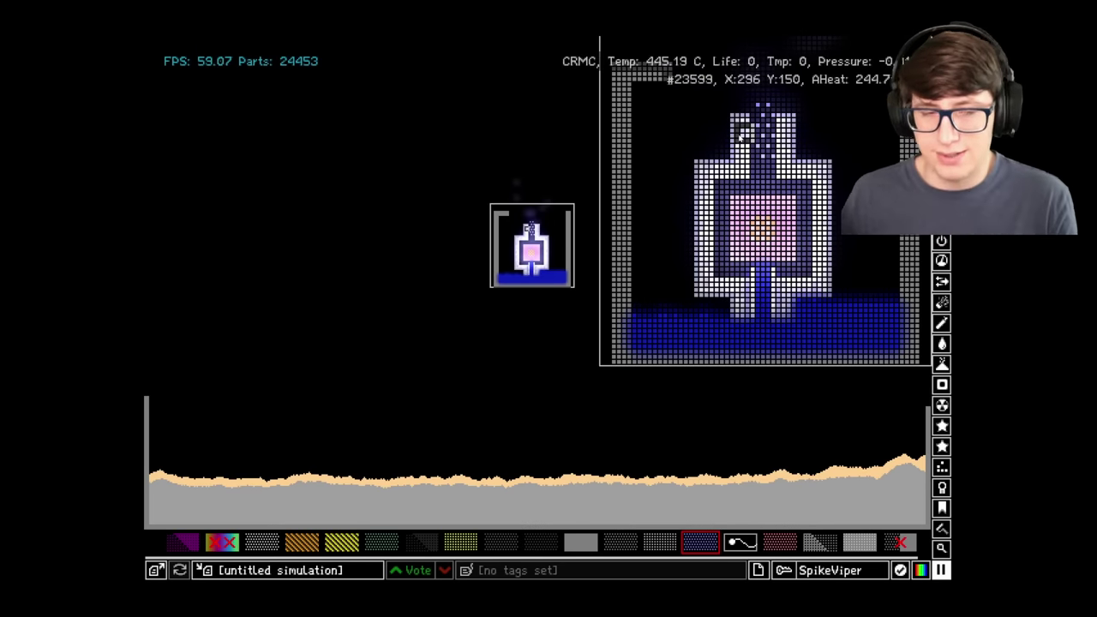
Erase the pipe column beneath the core and place a fan blowing upward into the tower
{"action": "middle_click", "coordinate": [760, 302]}
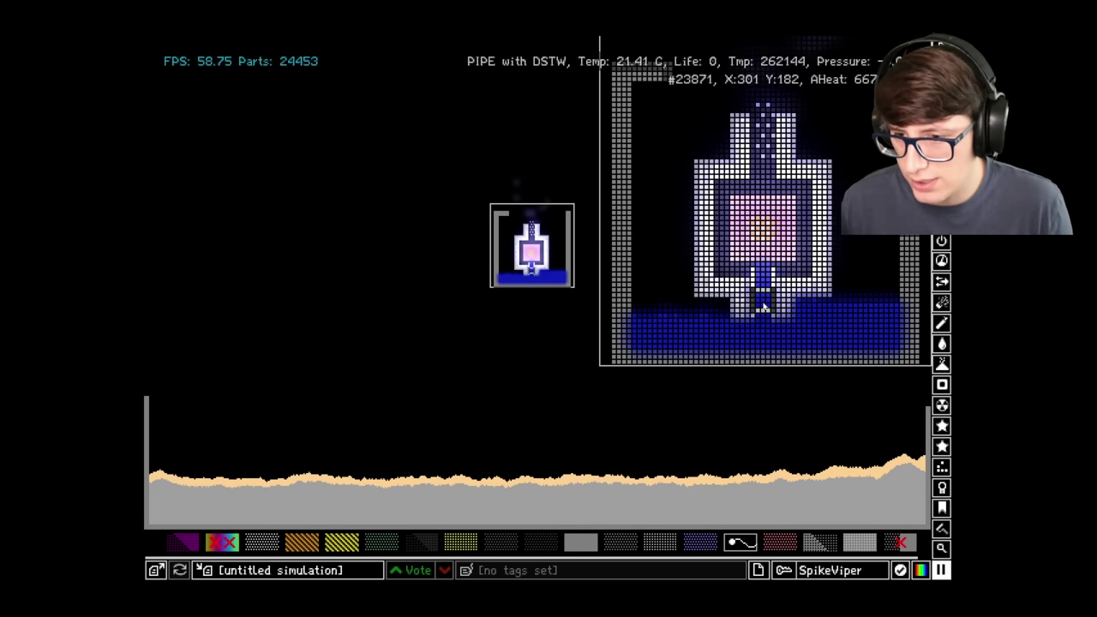
{"action": "right_click", "coordinate": [764, 308]}
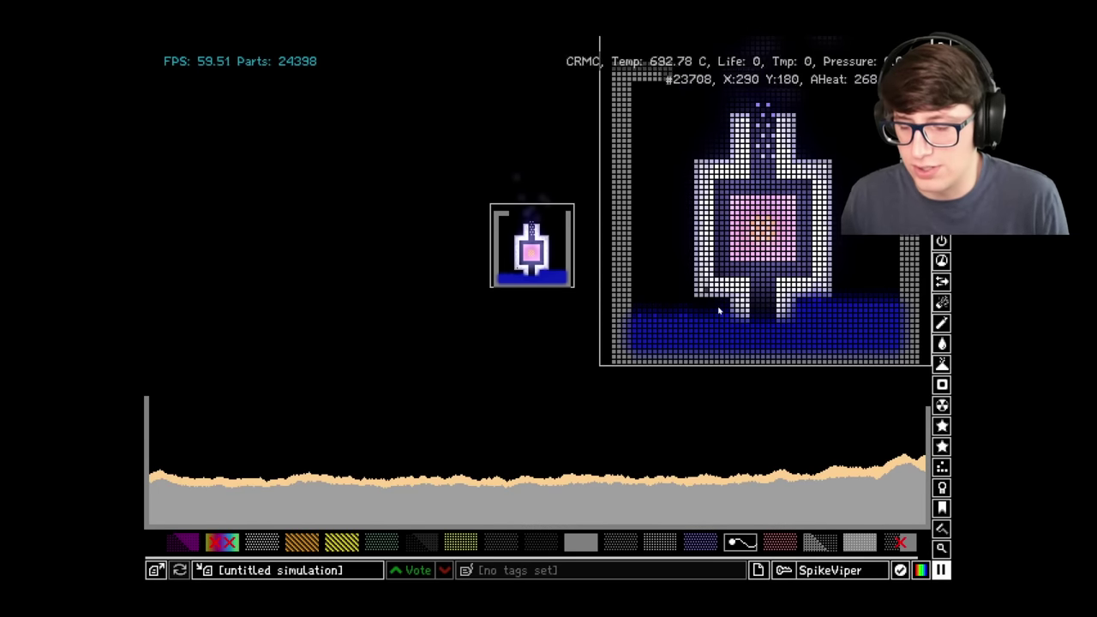
{"action": "left_click", "coordinate": [700, 541]}
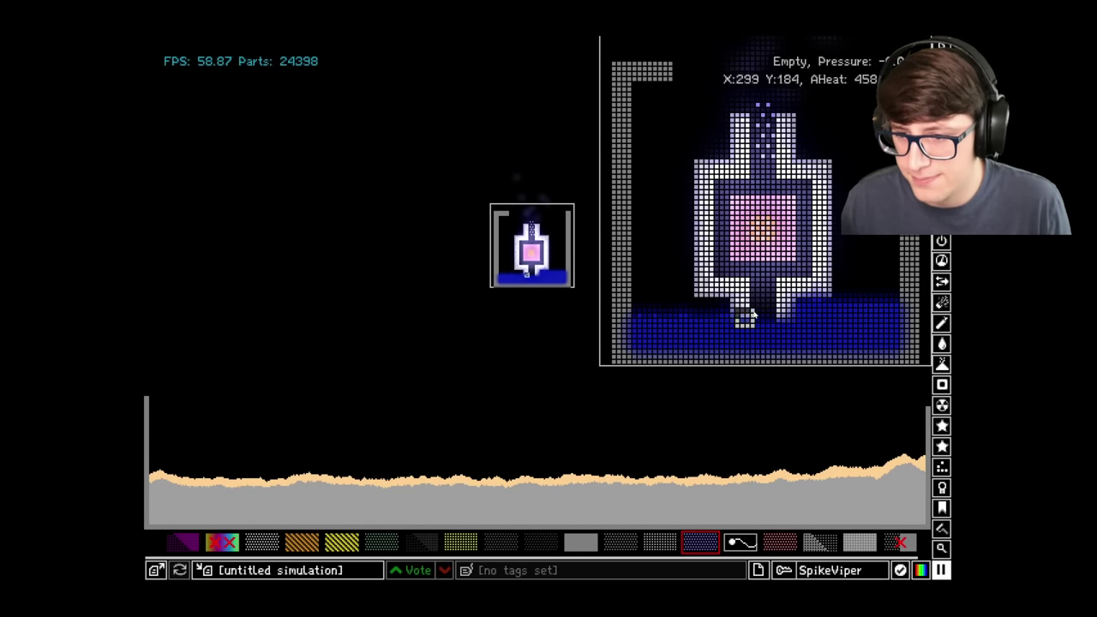
{"action": "left_click_drag", "start_coordinate": [765, 306], "coordinate": [531, 65]}
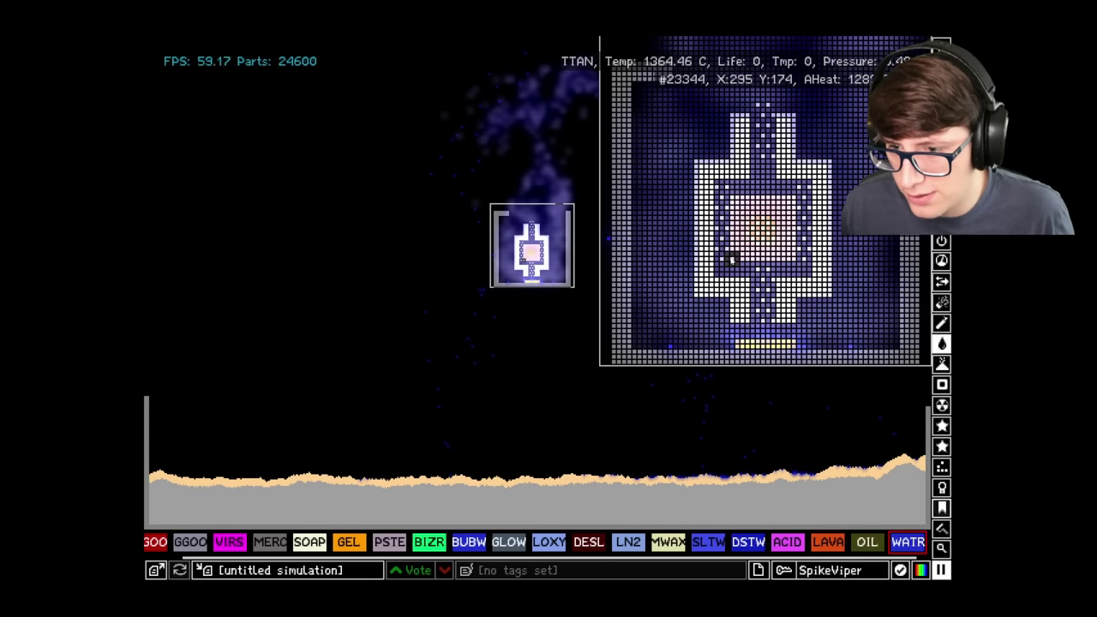
Draw two vertical water columns inside the chamber beside the core
{"action": "left_click_drag", "start_coordinate": [731, 260], "coordinate": [727, 195]}
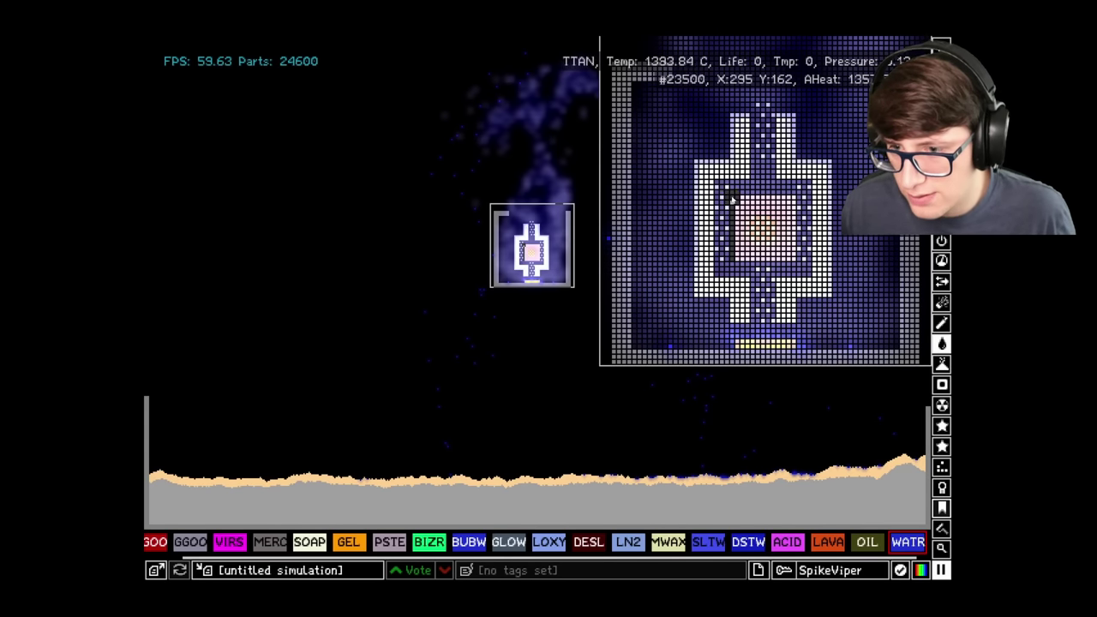
{"action": "left_click_drag", "start_coordinate": [794, 259], "coordinate": [794, 198]}
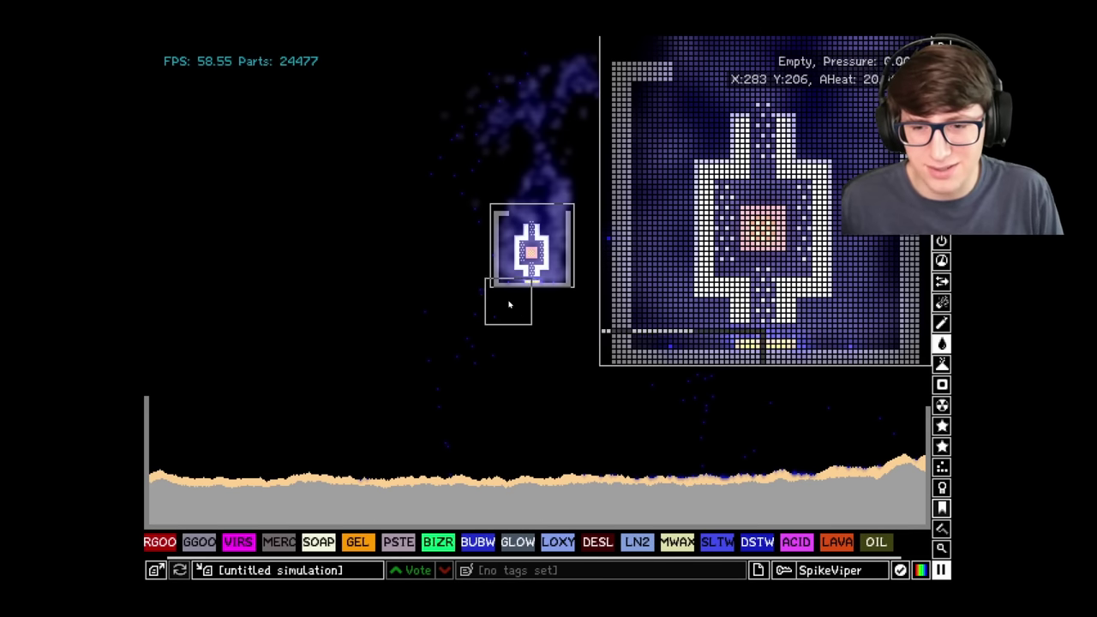
Zoom in on the reactor base and sample ceramic from its wall as the drawing material
{"action": "key", "text": "Escape"}
{"action": "key", "text": "Escape"}
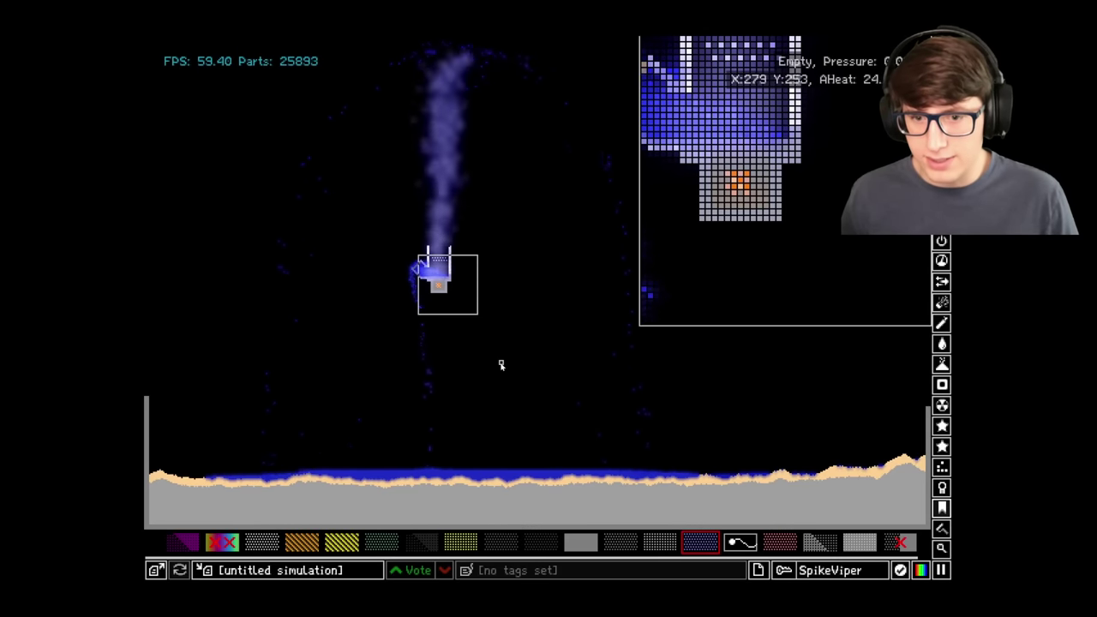
{"action": "key", "text": "z"}
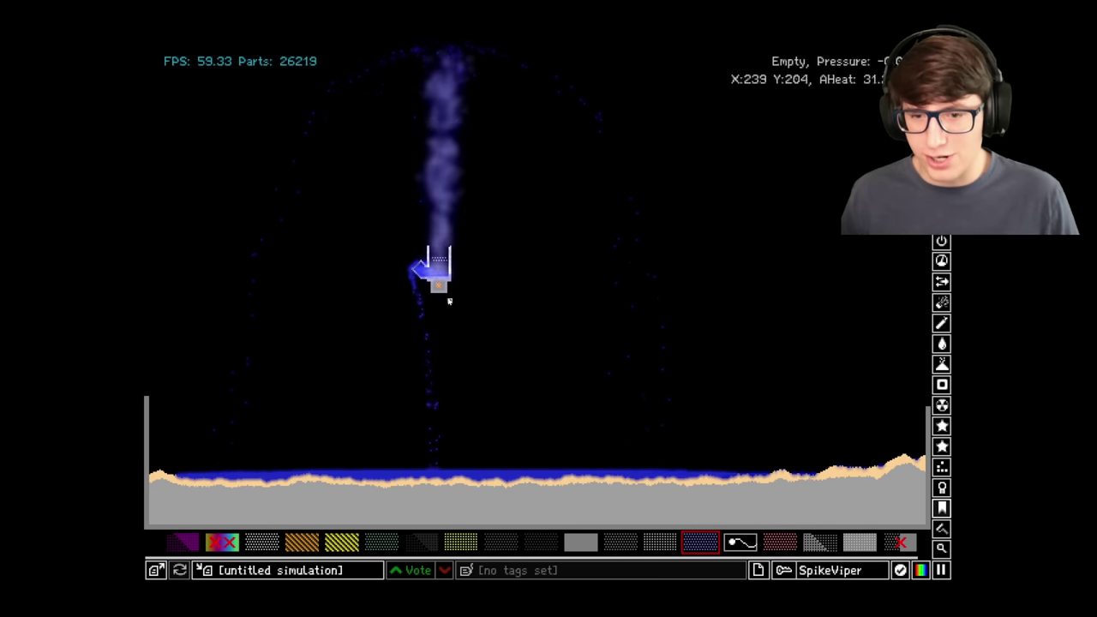
{"action": "key", "text": "z"}
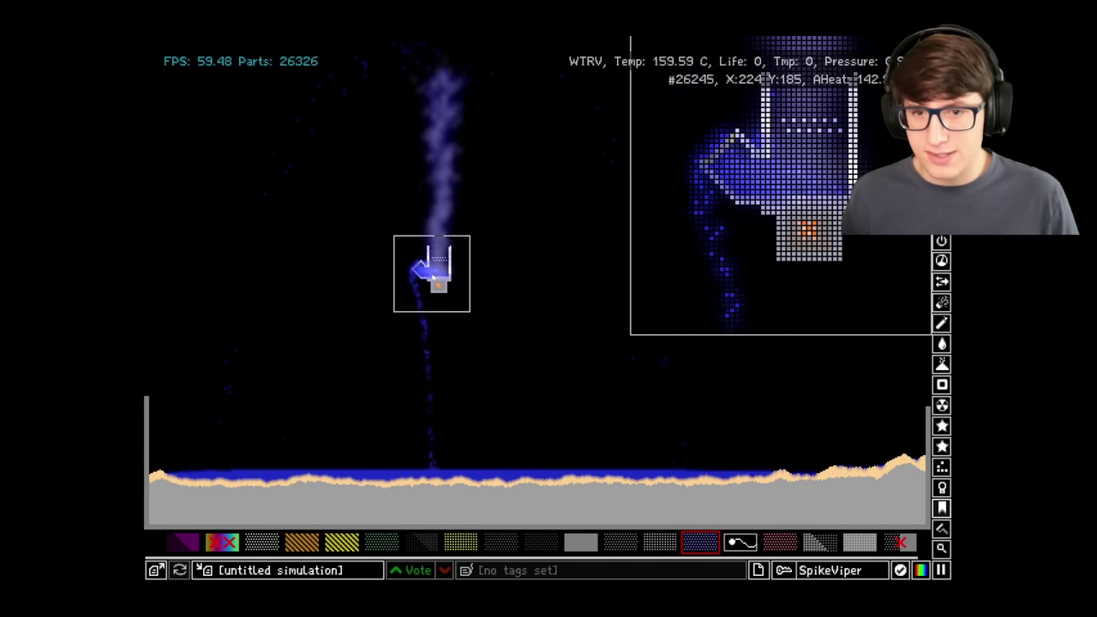
{"action": "key", "text": "z"}
{"action": "key", "text": "z"}
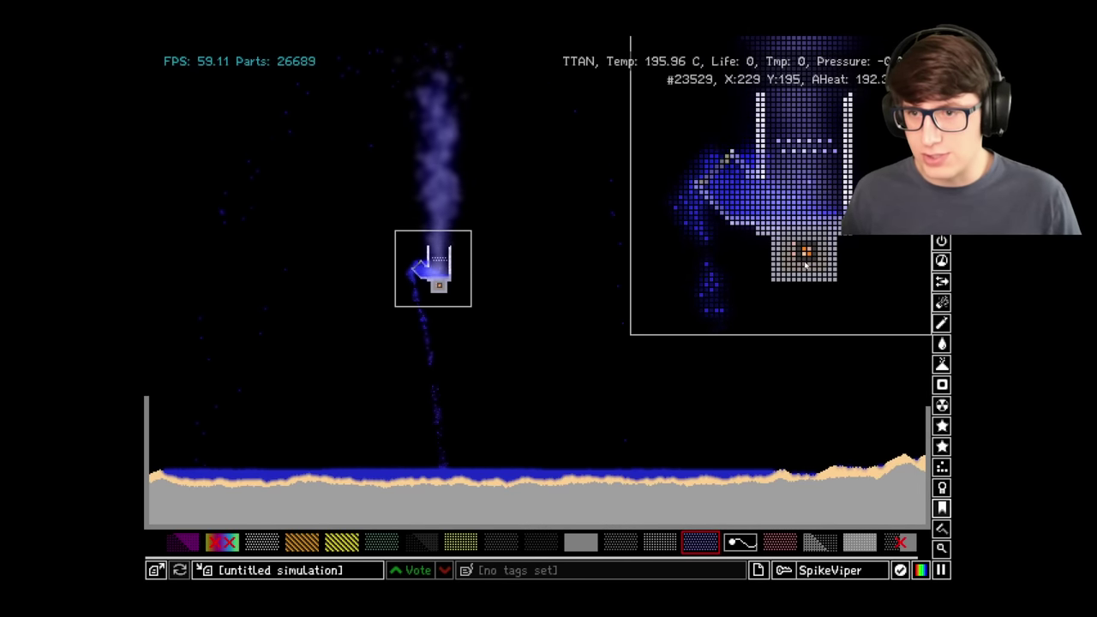
{"action": "key", "text": "z"}
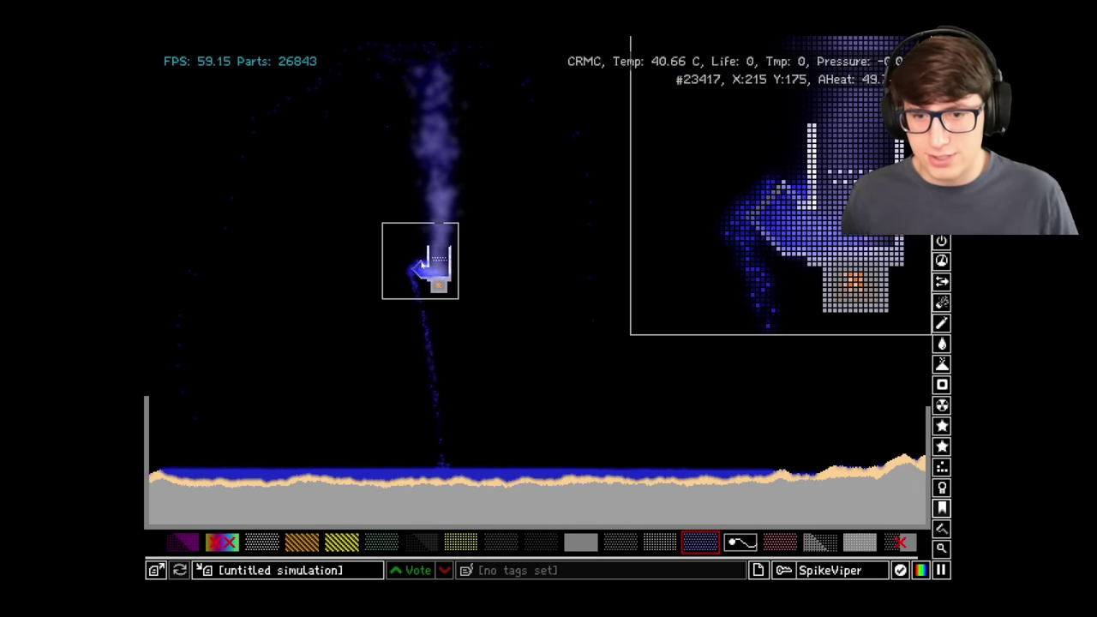
{"action": "scroll", "coordinate": [423, 264], "scroll_direction": "up", "scroll_amount": 10}
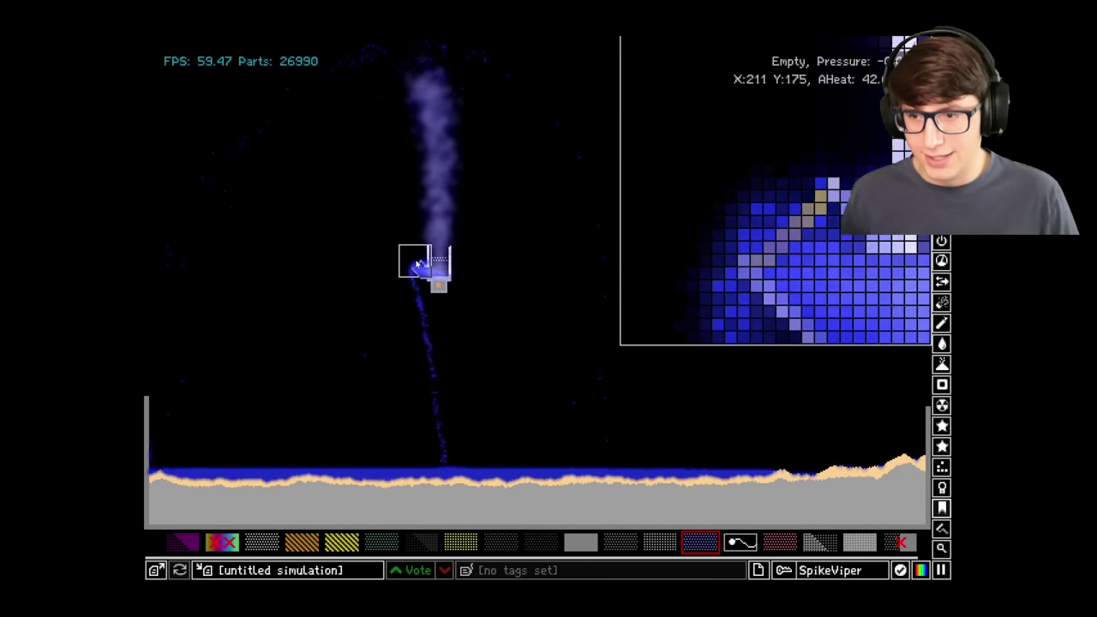
{"action": "middle_click", "coordinate": [747, 274]}
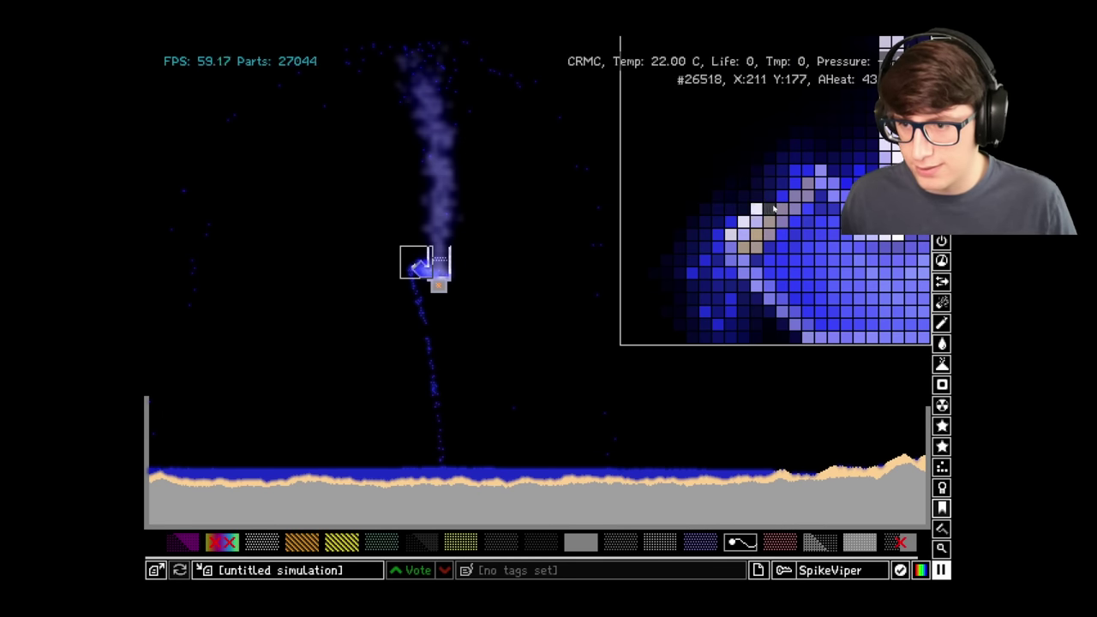
Draw two slanted ceramic walls rising diagonally above the reactor
{"action": "scroll", "coordinate": [772, 208], "scroll_direction": "down", "scroll_amount": 2}
{"action": "left_click_drag", "start_coordinate": [725, 197], "coordinate": [802, 127]}
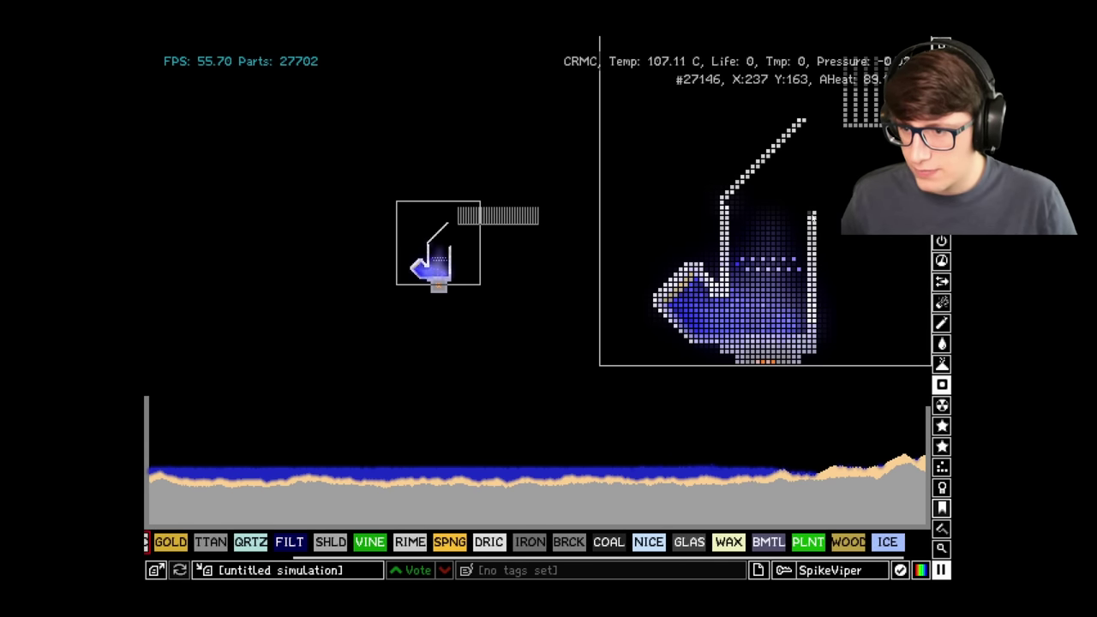
{"action": "left_click_drag", "start_coordinate": [815, 204], "coordinate": [872, 166]}
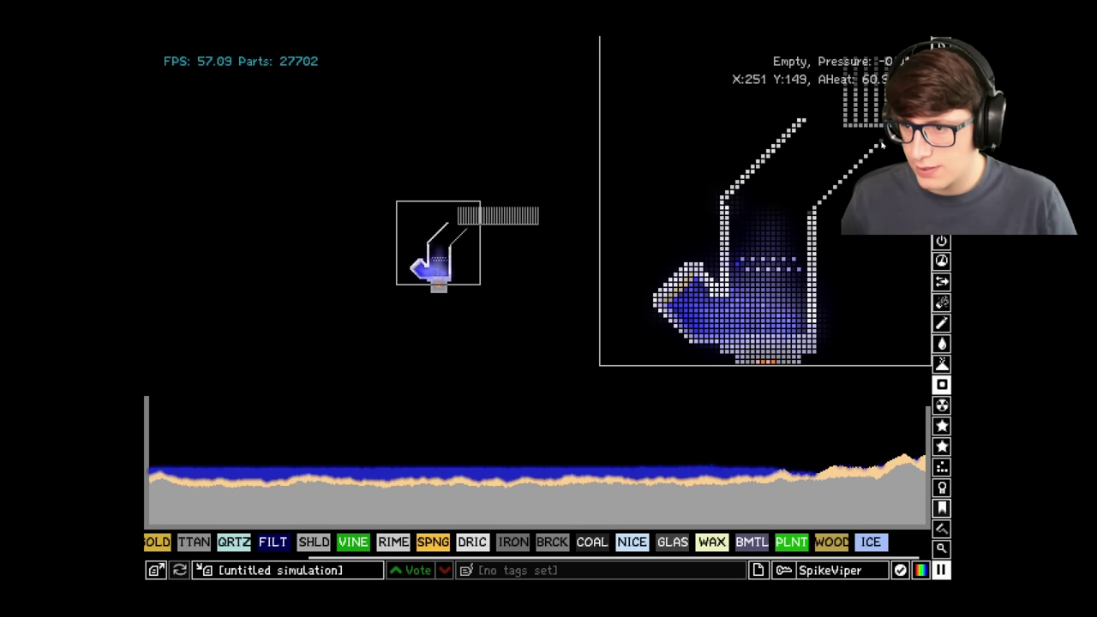
Cancel a stray copy selection, inspect the duct zoomed in, and sample titanium from the grate
{"action": "key", "text": "z"}
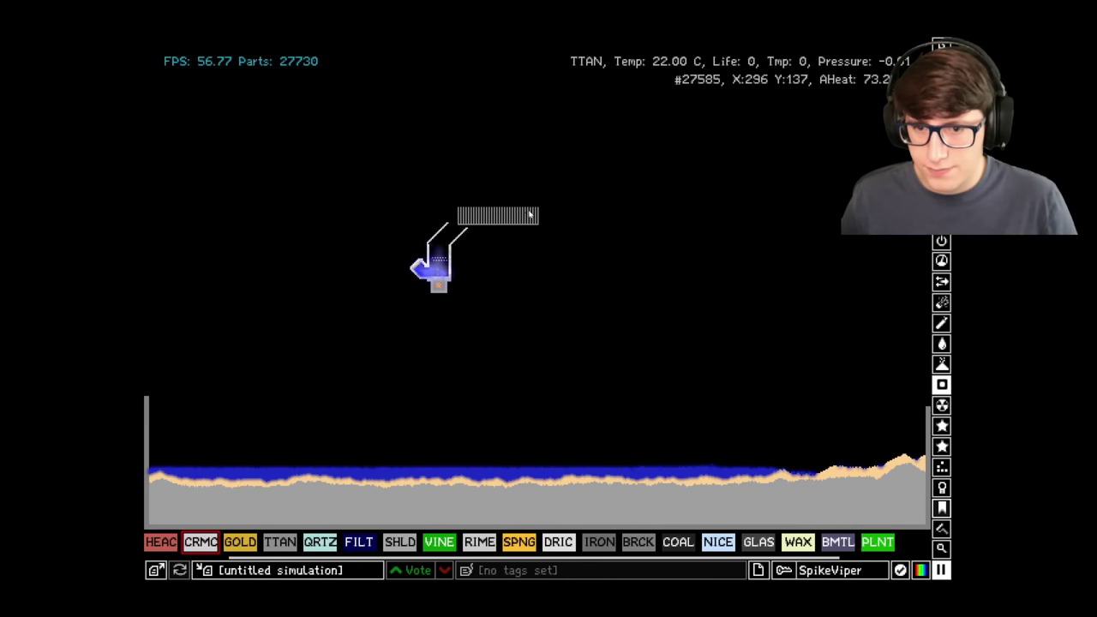
{"action": "key", "text": "ctrl+c"}
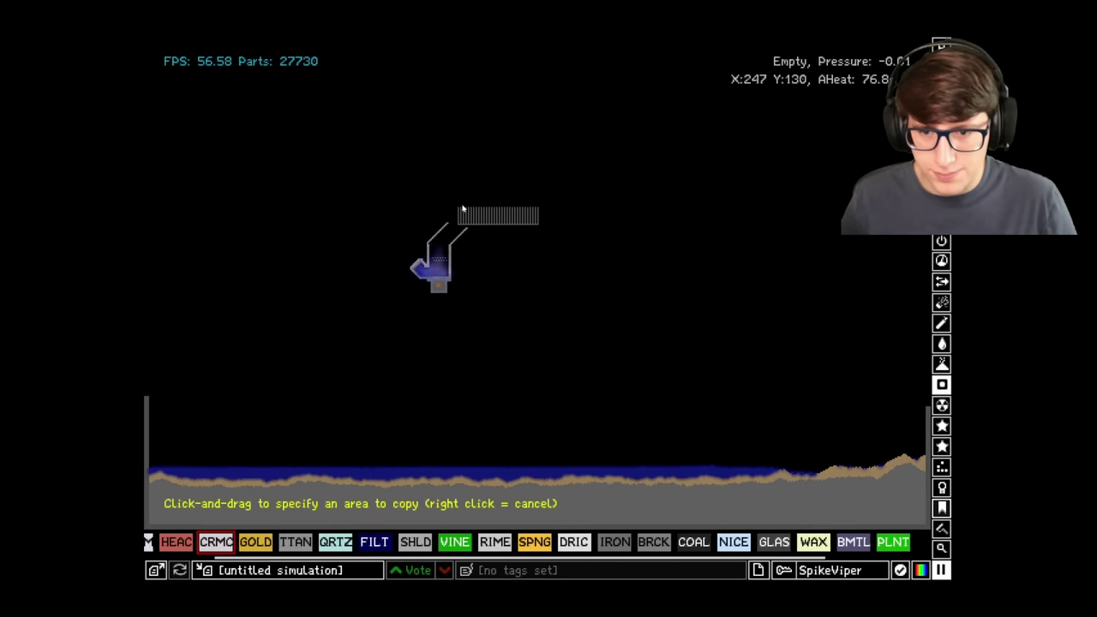
{"action": "key", "text": "Escape"}
{"action": "key", "text": "Escape"}
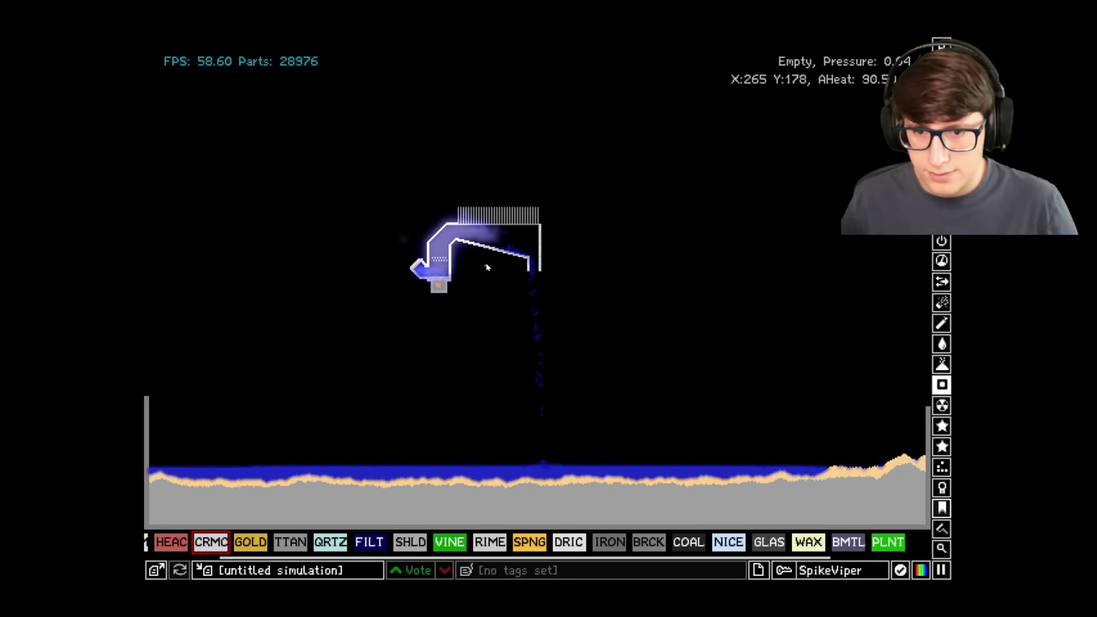
{"action": "key", "text": "z"}
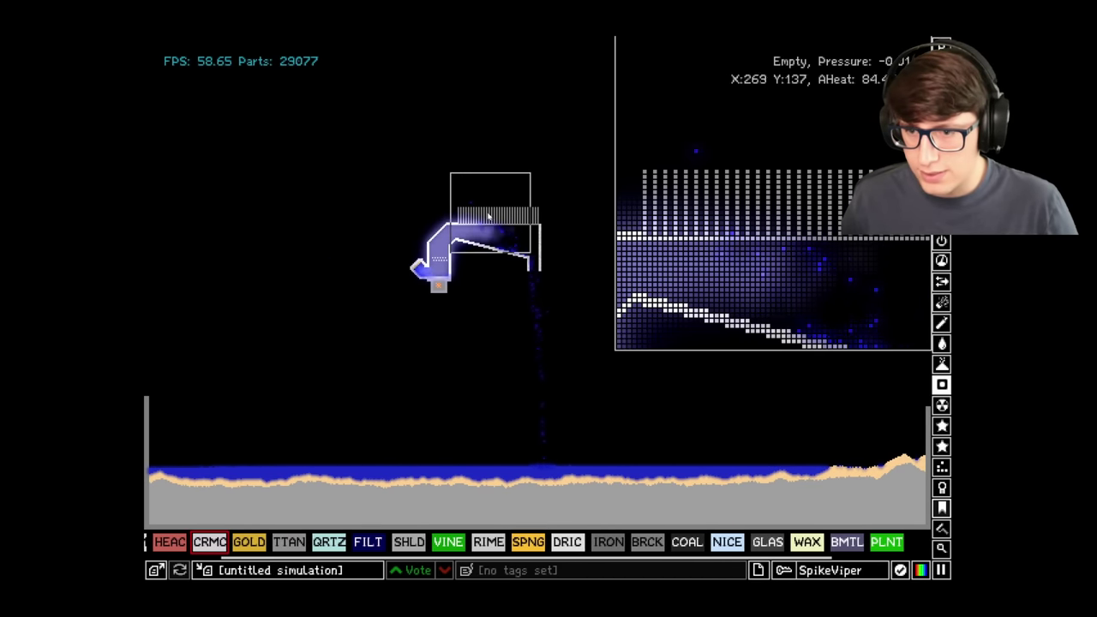
{"action": "middle_click", "coordinate": [483, 220]}
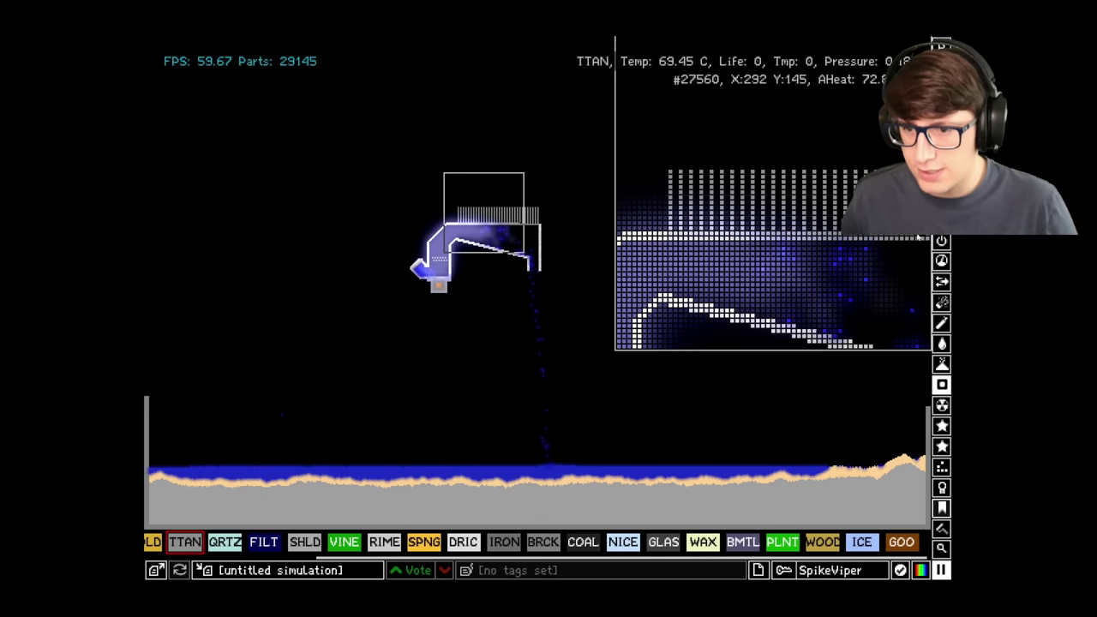
Pick the blue liquid wall from the wall types and paint it inside the duct
{"action": "key", "text": "z"}
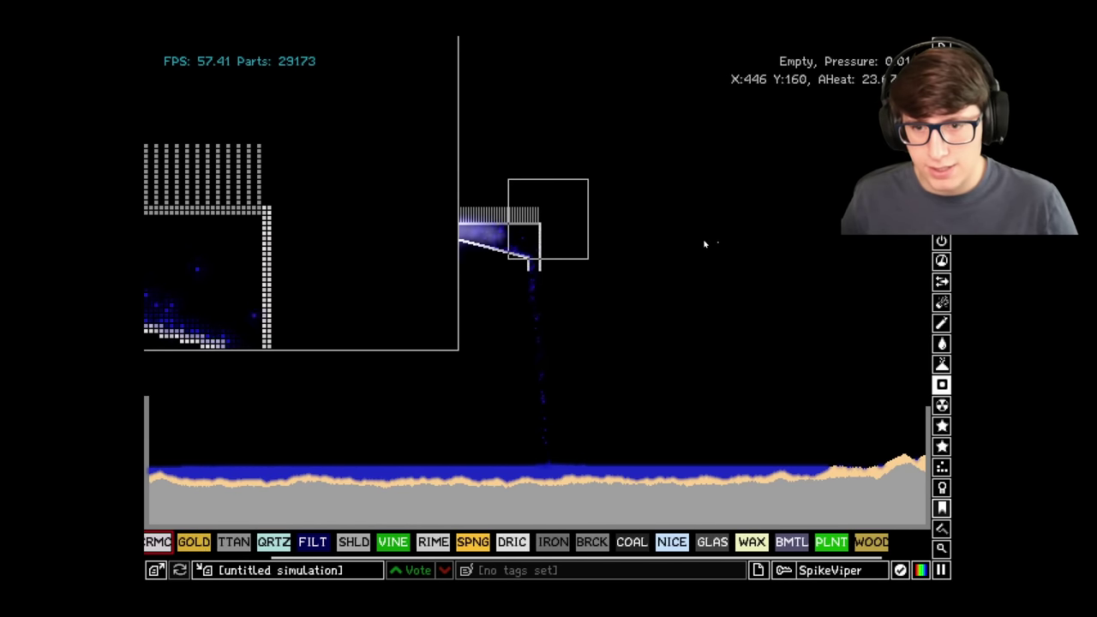
{"action": "key", "text": "z"}
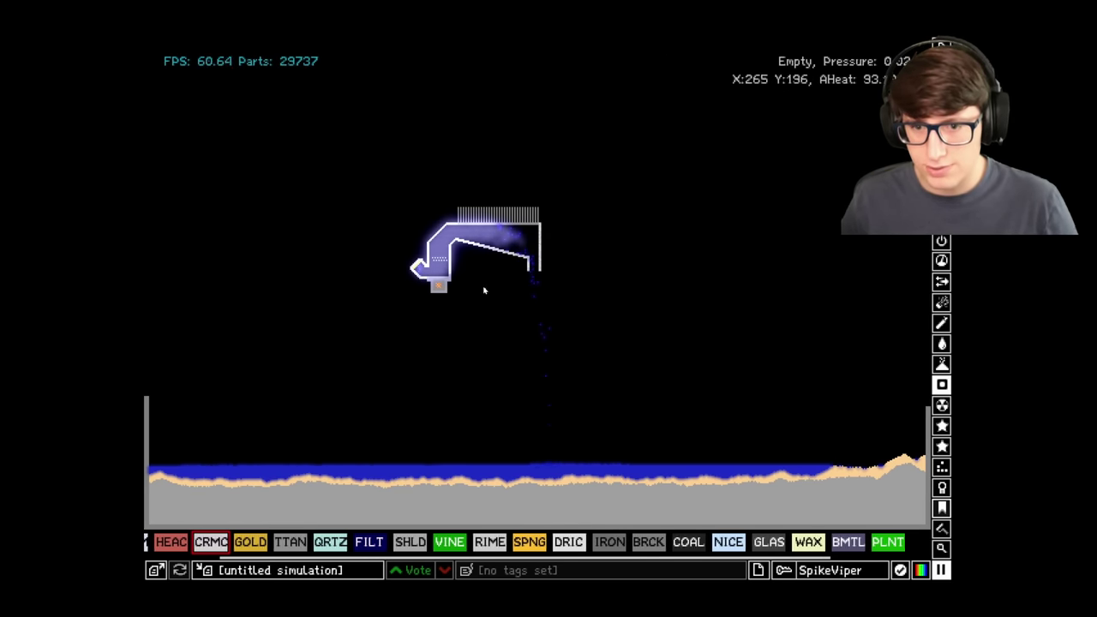
{"action": "key", "text": "z"}
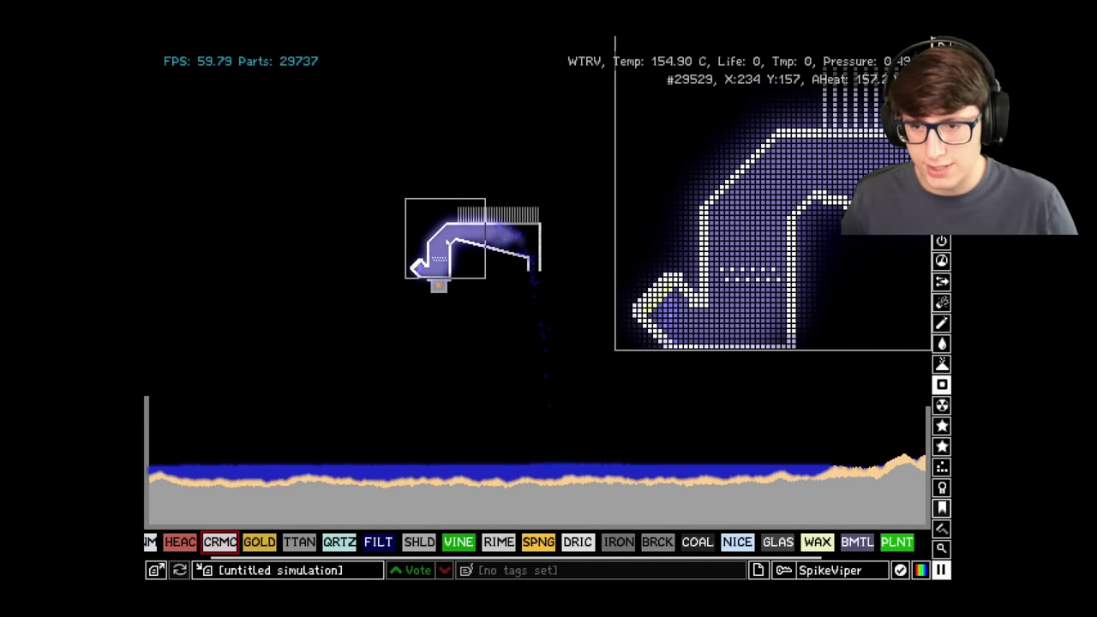
{"action": "key", "text": "b"}
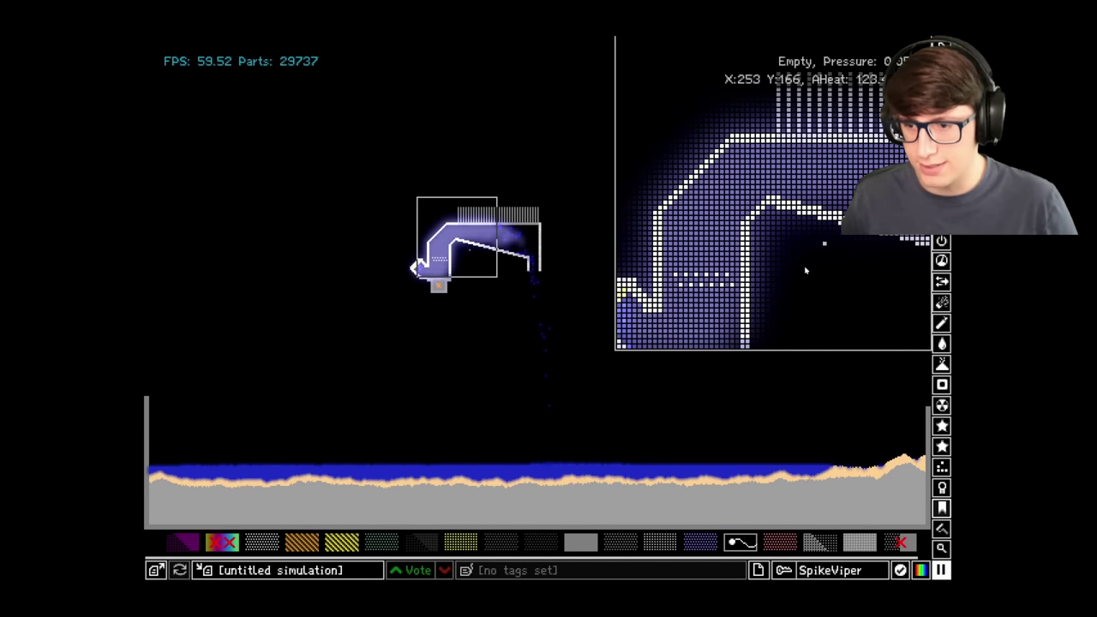
{"action": "left_click", "coordinate": [700, 542]}
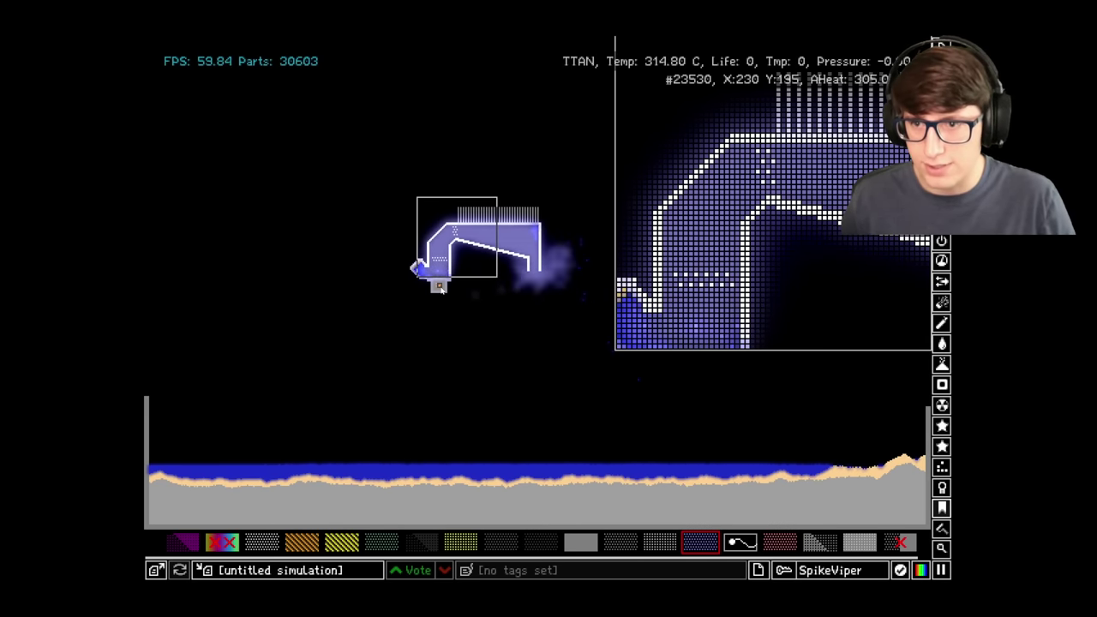
Pause the simulation and lock a magnified view on the top of the duct
{"action": "key", "text": "z"}
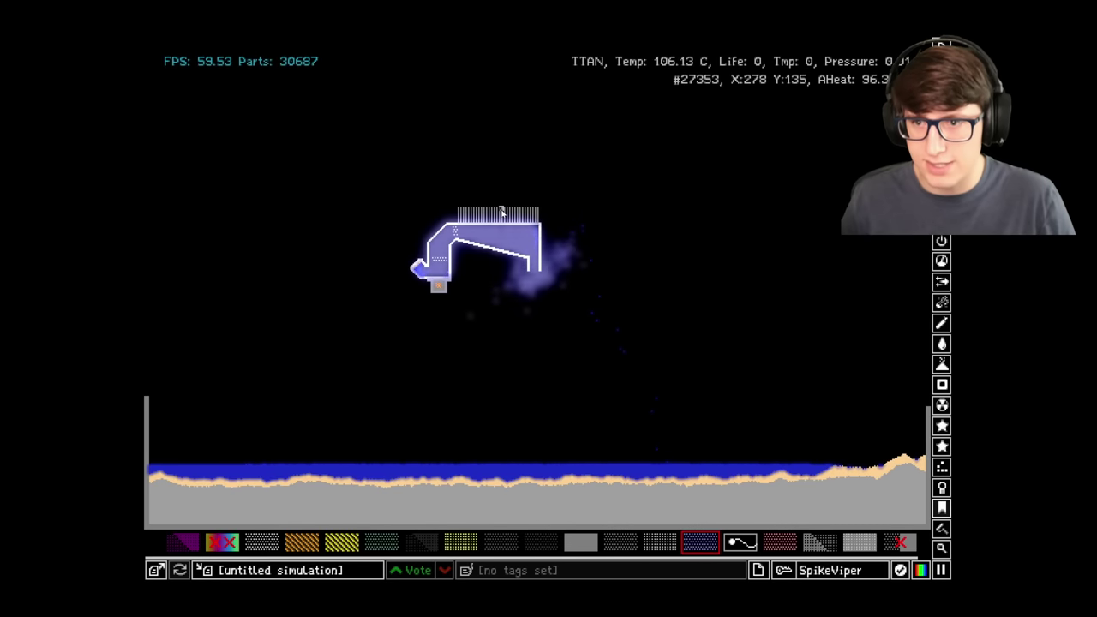
{"action": "key", "text": "space"}
{"action": "key", "text": "z"}
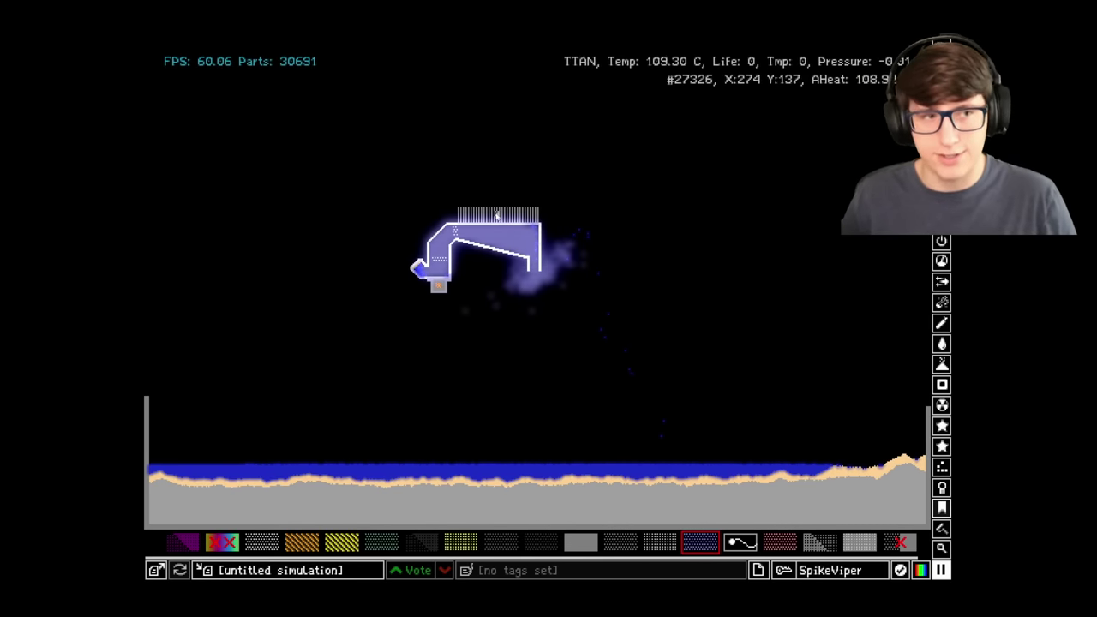
{"action": "key", "text": "z"}
{"action": "left_click", "coordinate": [476, 217]}
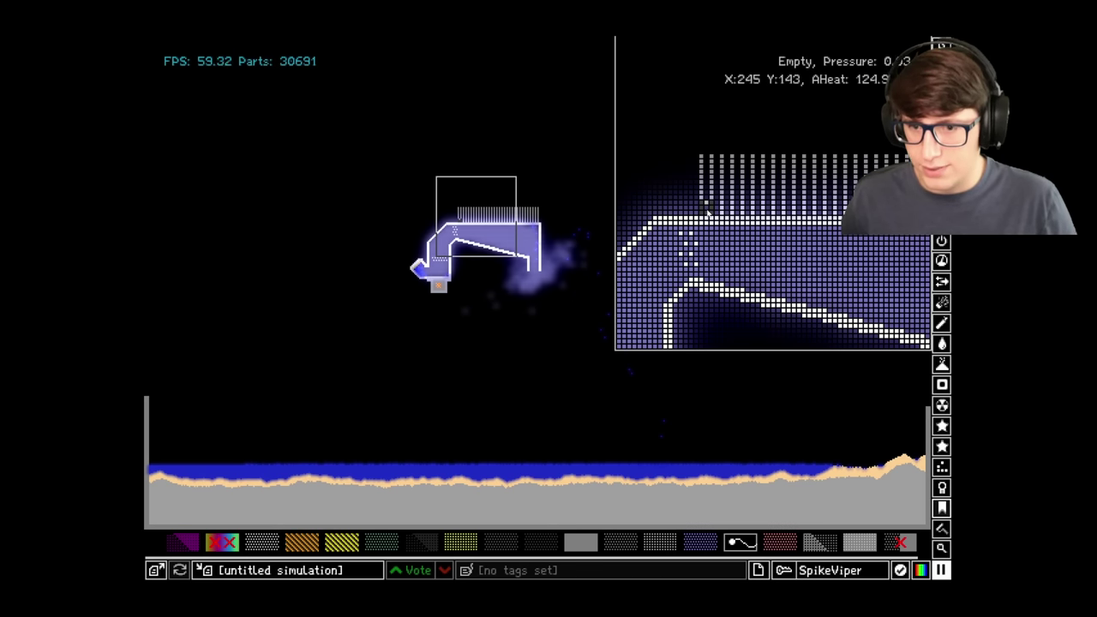
Draw a vertical ceramic chimney wall up from the reactor and bend its top into a hook
{"action": "left_click_drag", "start_coordinate": [459, 222], "coordinate": [458, 173]}
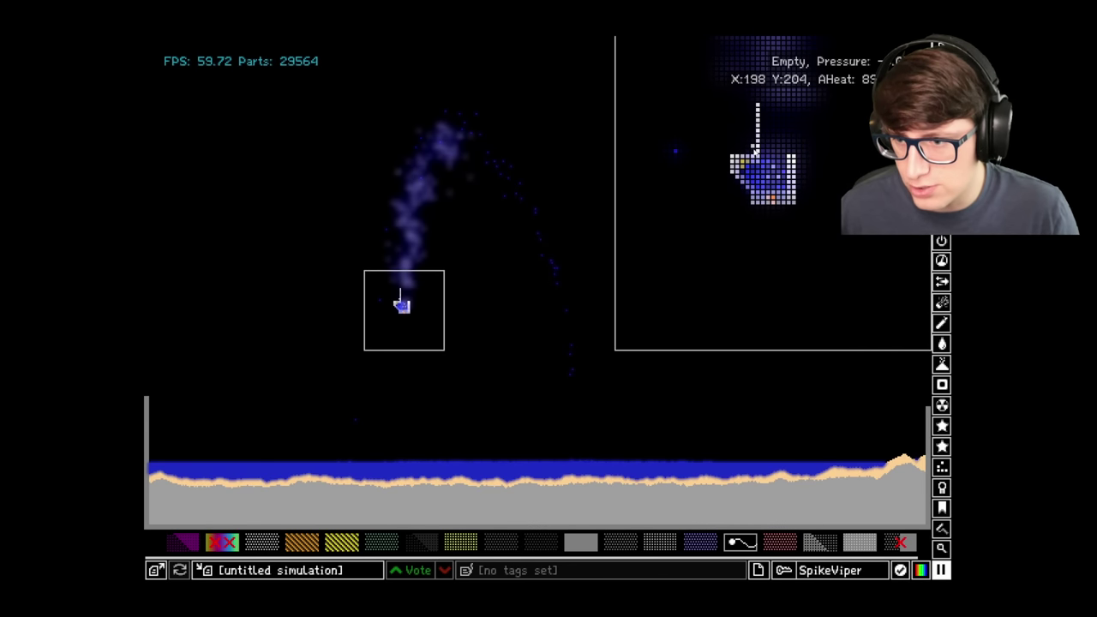
{"action": "left_click_drag", "start_coordinate": [400, 297], "coordinate": [398, 288]}
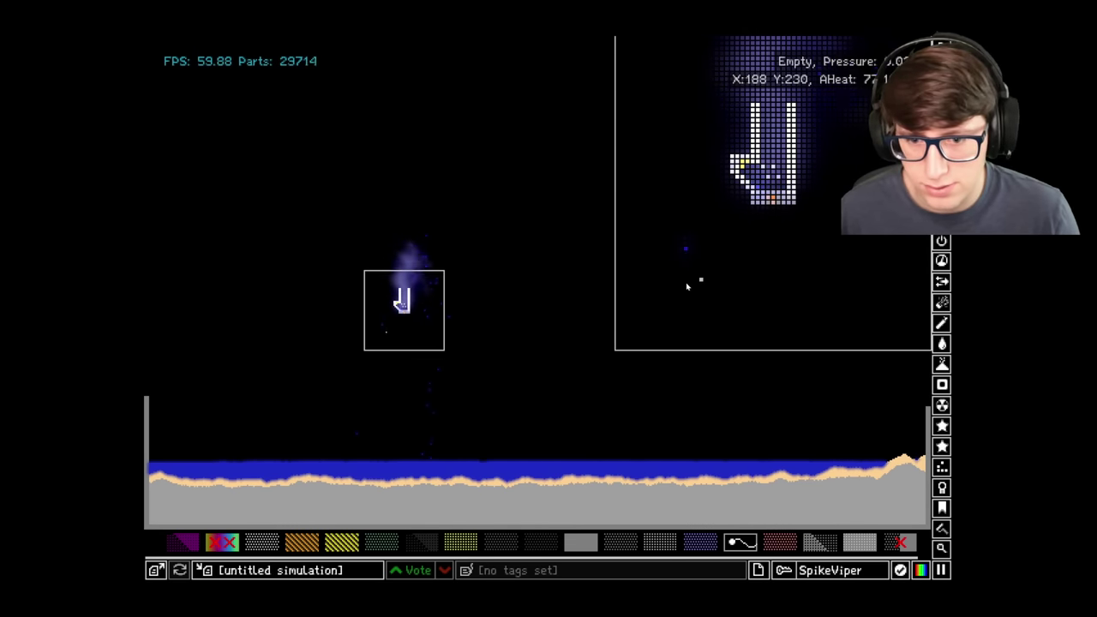
{"action": "key", "text": "z"}
{"action": "left_click", "coordinate": [422, 267]}
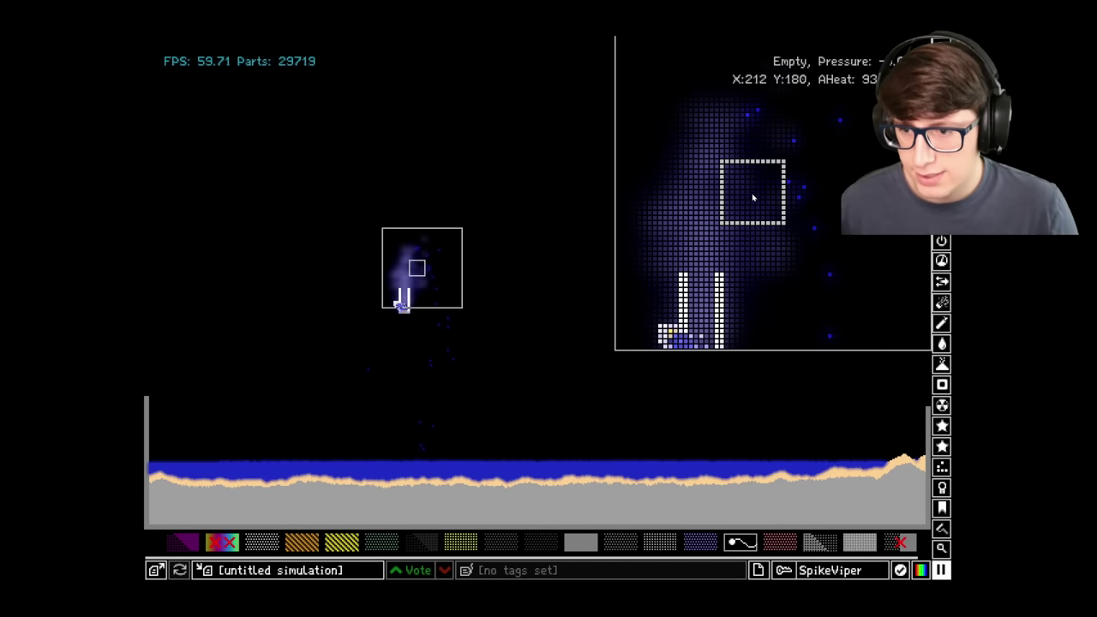
{"action": "scroll", "coordinate": [753, 198], "scroll_direction": "up", "scroll_amount": 10}
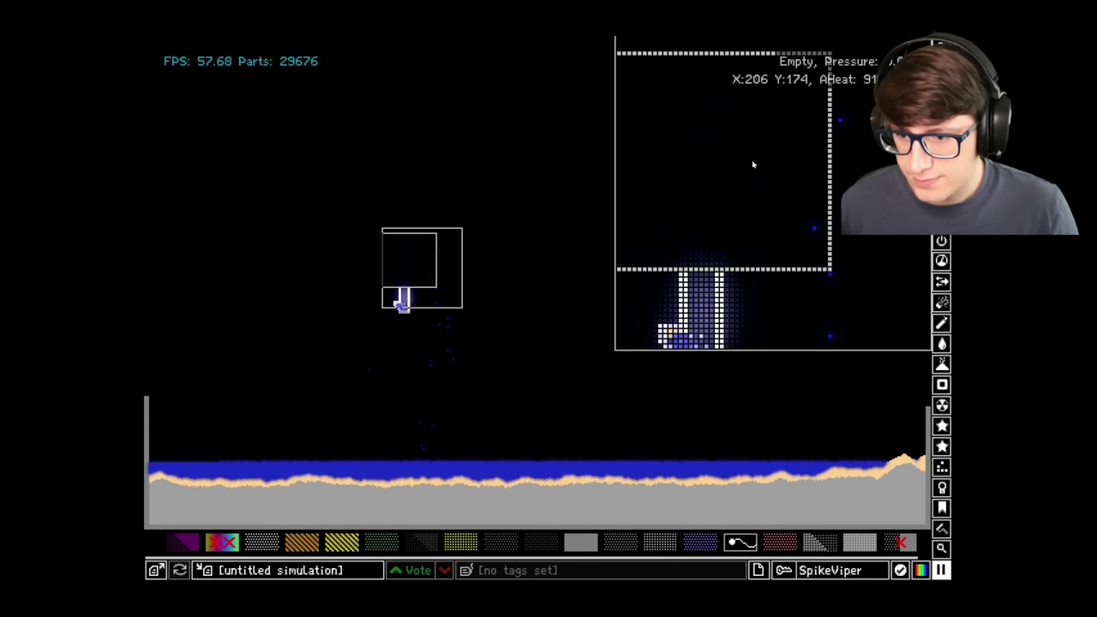
{"action": "scroll", "coordinate": [772, 197], "scroll_direction": "down", "scroll_amount": 8}
Lock the zoom over the chimney walls, adjust the brush size, and paste the copied ceramic box
{"action": "key", "text": "z"}
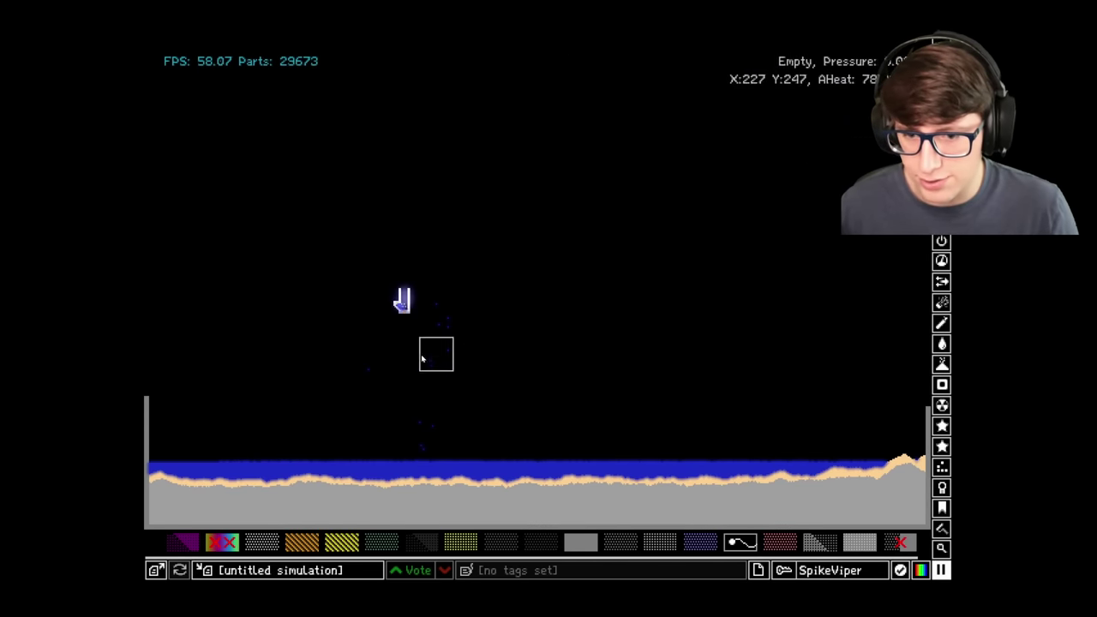
{"action": "key", "text": "z"}
{"action": "left_click", "coordinate": [411, 291]}
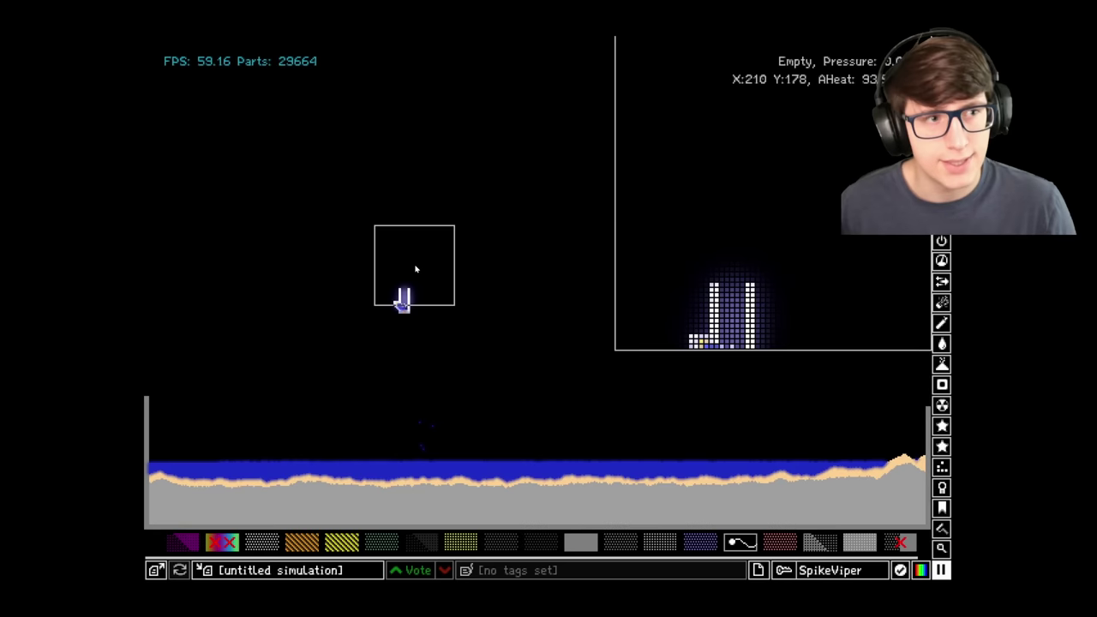
{"action": "scroll", "coordinate": [735, 264], "scroll_direction": "down", "scroll_amount": 10}
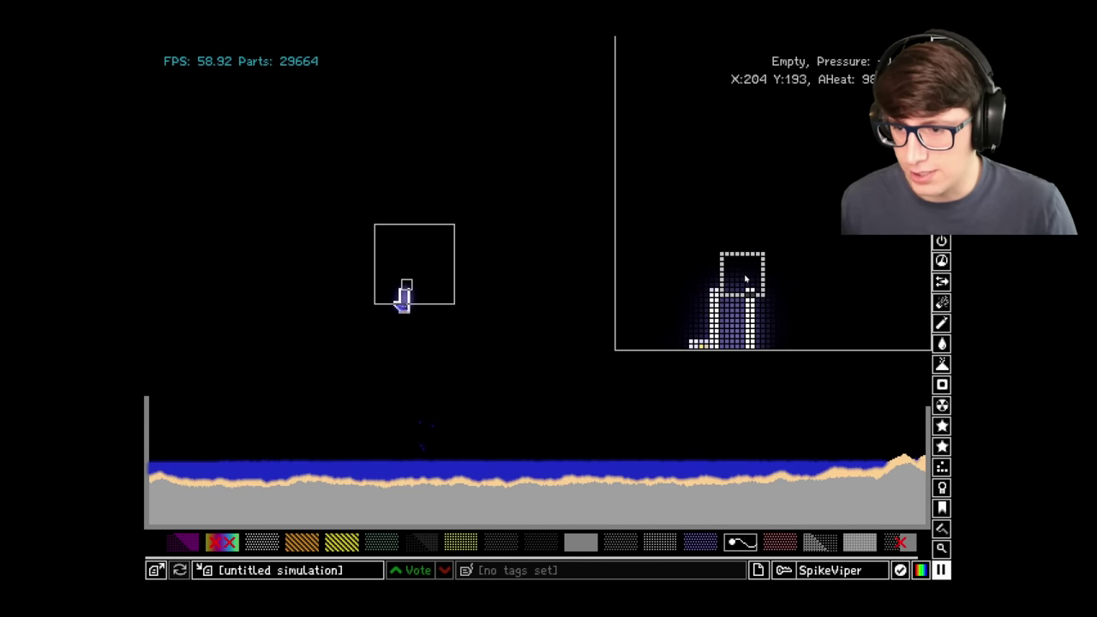
{"action": "scroll", "coordinate": [757, 300], "scroll_direction": "up", "scroll_amount": 1}
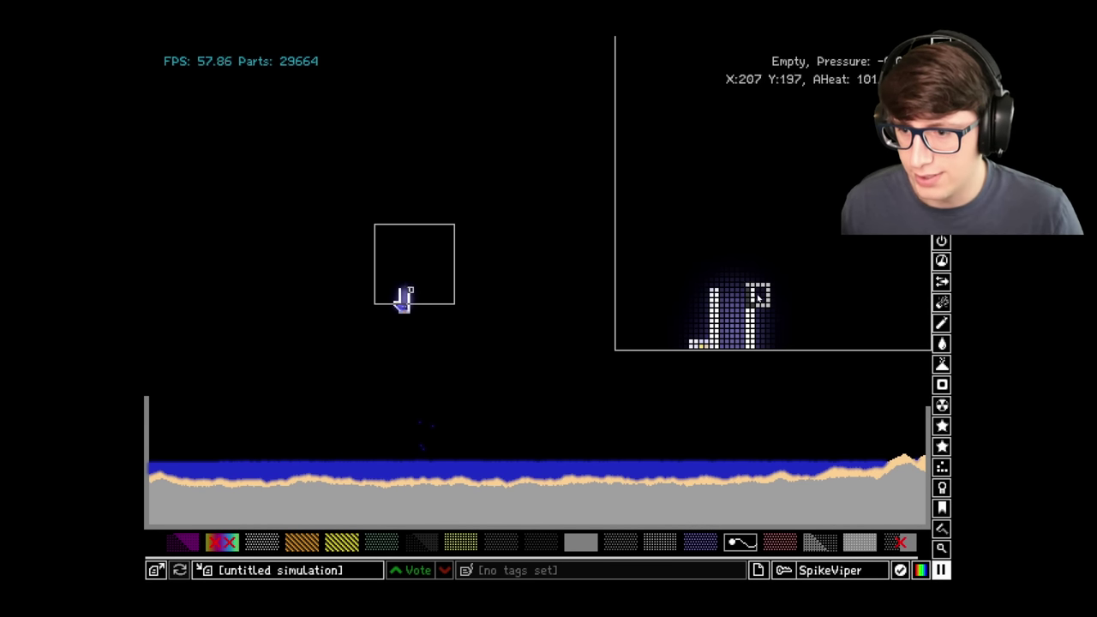
{"action": "key", "text": "ctrl+v"}
Place the ceramic box around the reactor and select insulator by searching 'ins'
{"action": "left_click", "coordinate": [701, 250]}
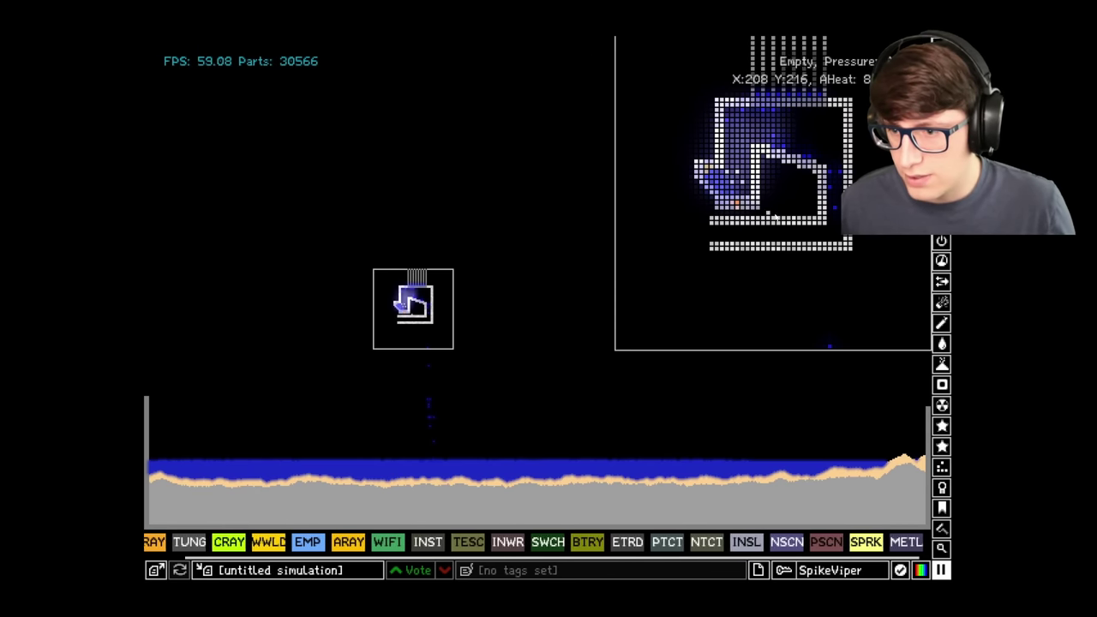
{"action": "left_click", "coordinate": [942, 549]}
{"action": "type", "text": "ins"}
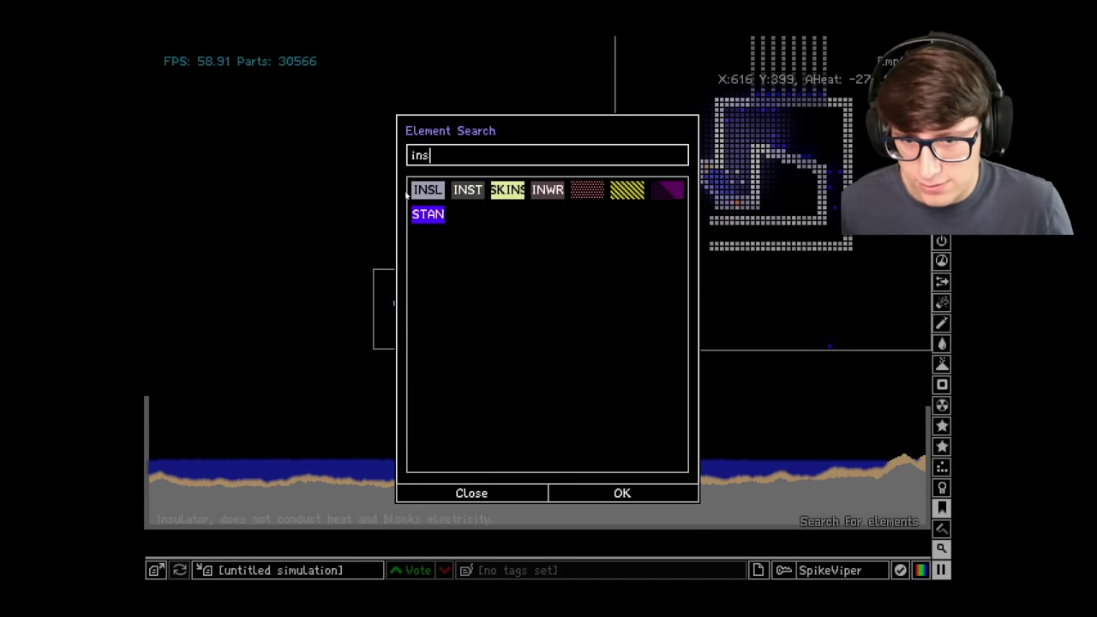
{"action": "key", "text": "Return"}
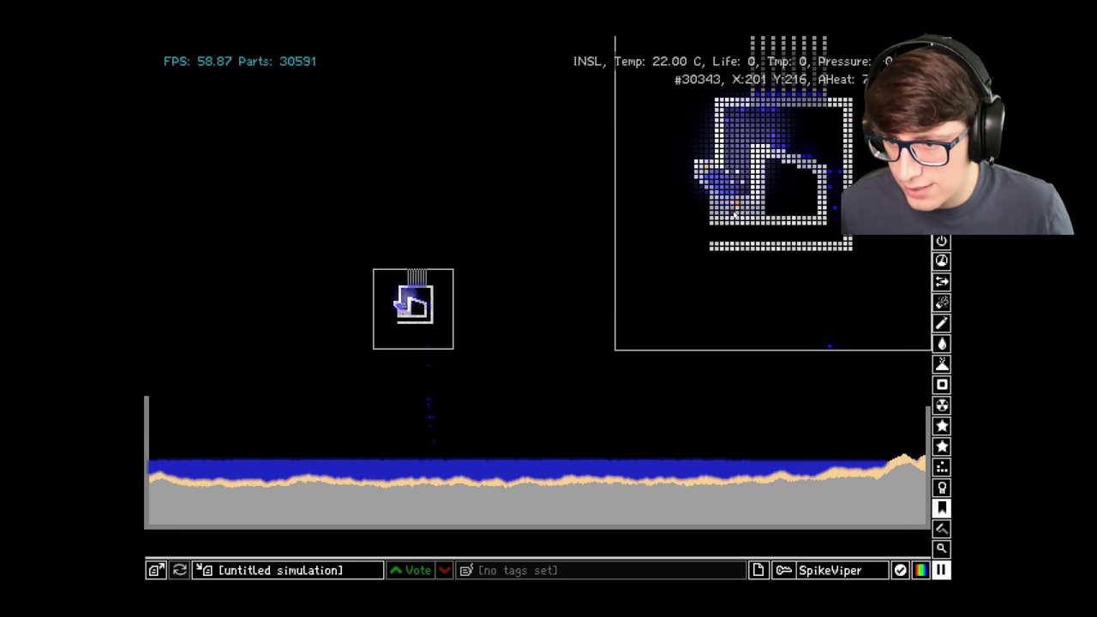
Magnify another part of the reactor, pause, and advance the simulation one frame
{"action": "key", "text": "z"}
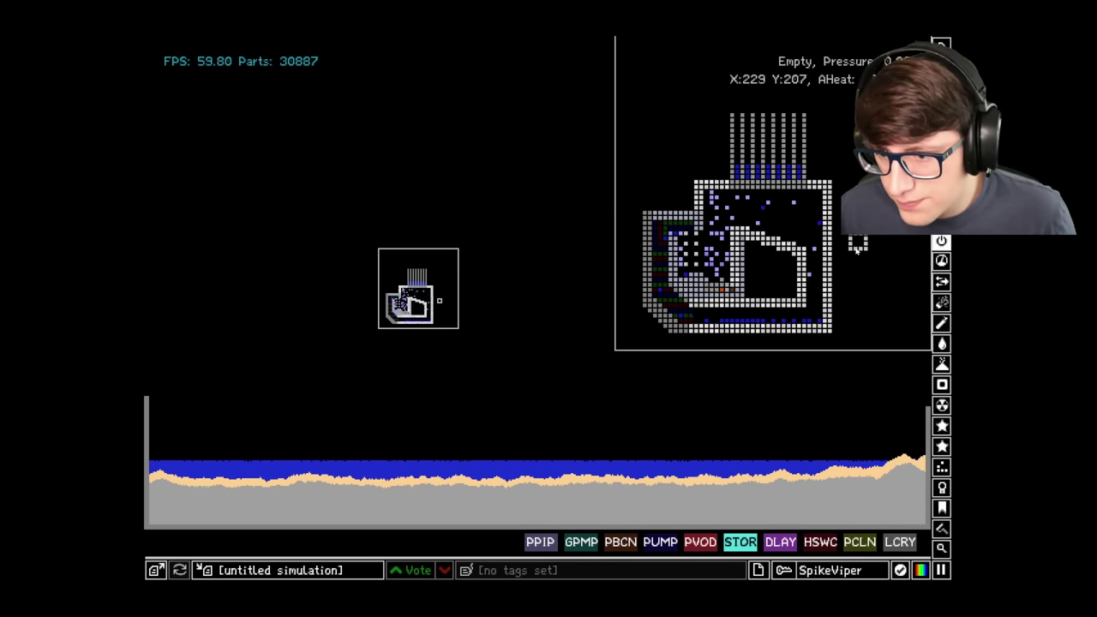
{"action": "key", "text": "space"}
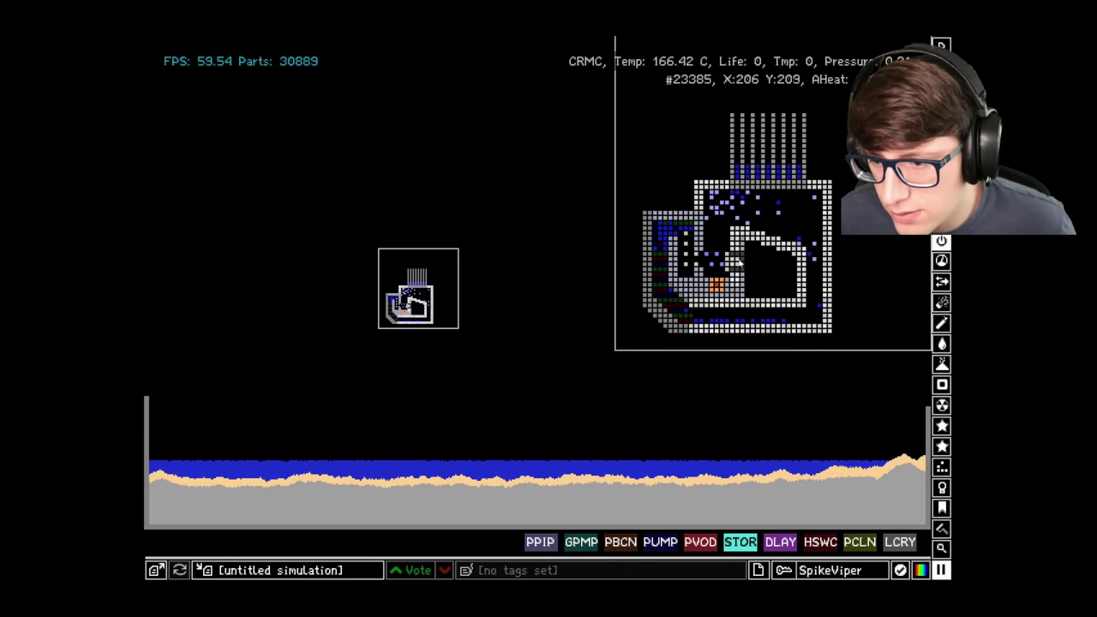
{"action": "key", "text": "space"}
{"action": "key", "text": "space"}
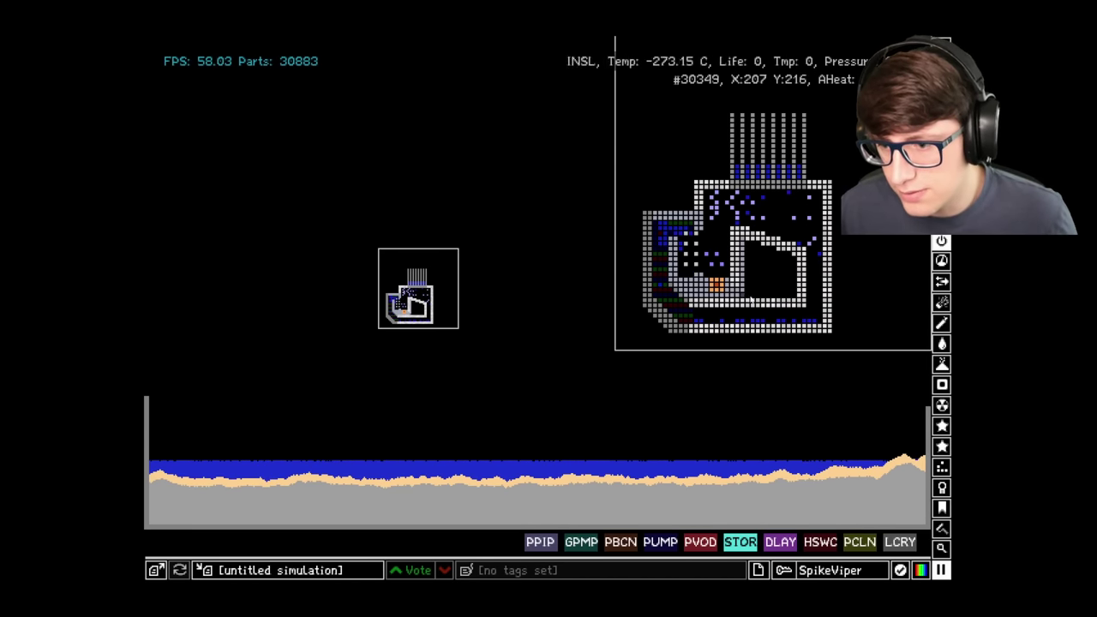
Select CRMC ceramic, size the brush into a tall rectangle, and place a block above the reactor
{"action": "mouse_move", "coordinate": [942, 489]}
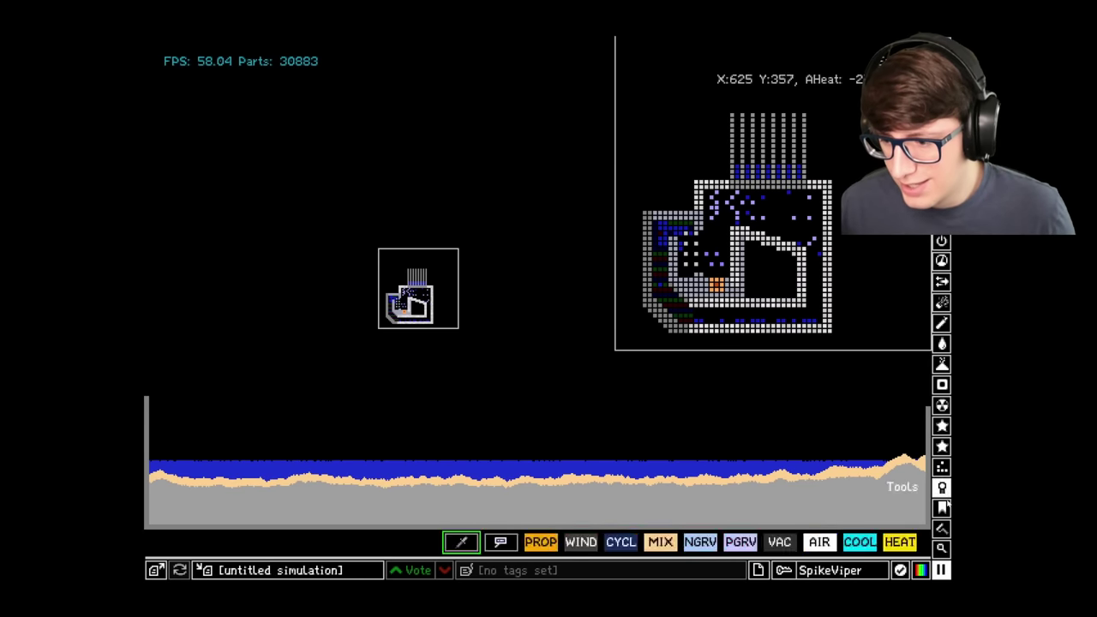
{"action": "left_click", "coordinate": [860, 542]}
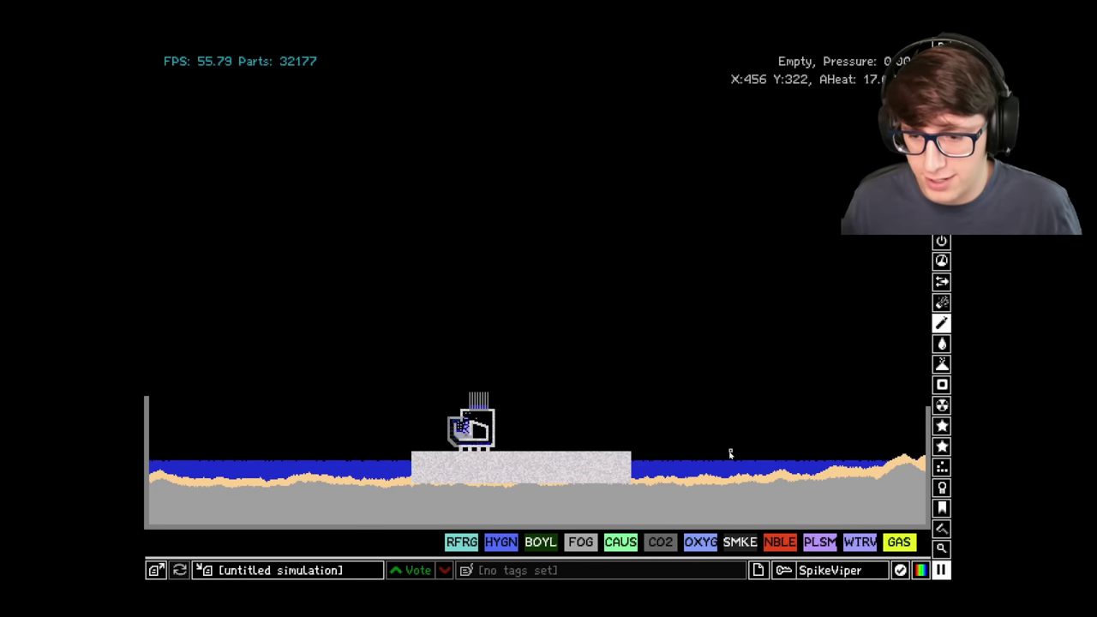
{"action": "mouse_move", "coordinate": [964, 390]}
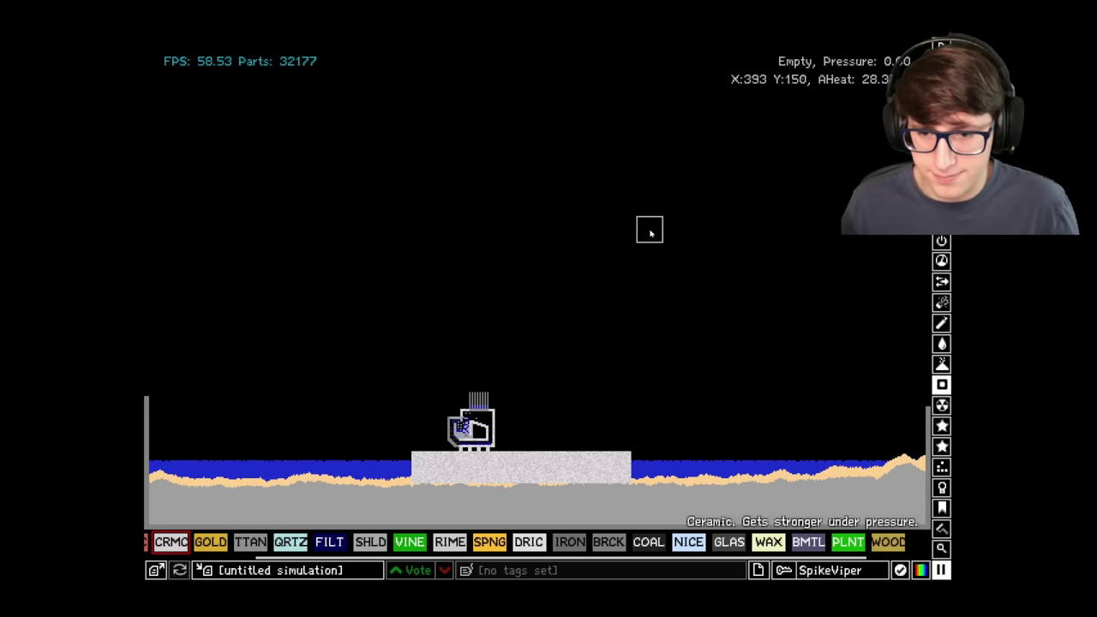
{"action": "scroll", "coordinate": [509, 242], "scroll_direction": "down", "scroll_amount": 10}
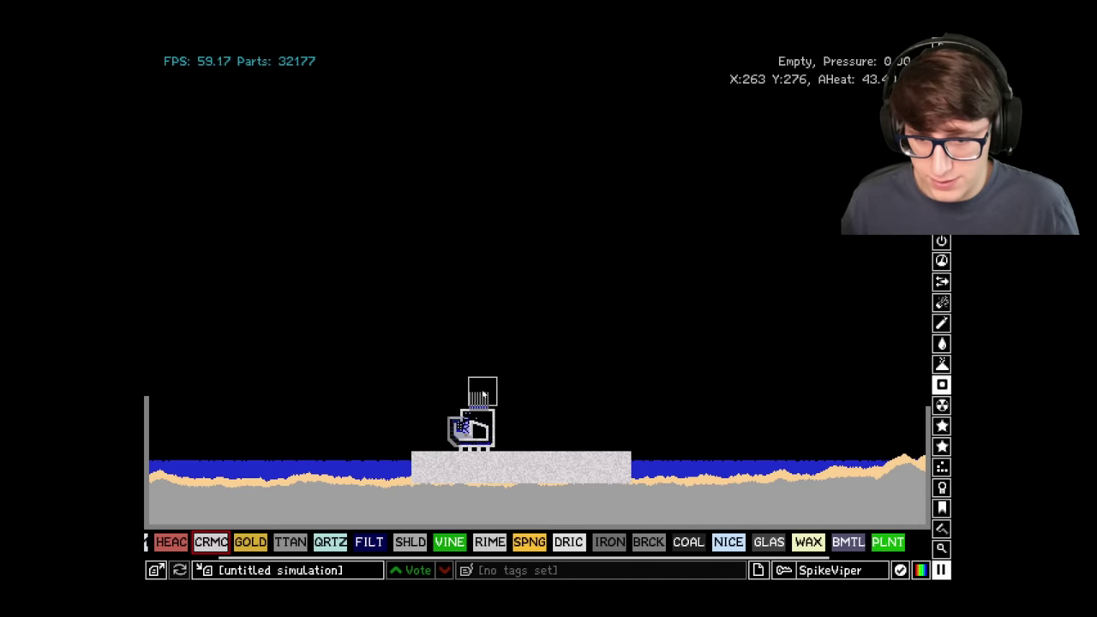
{"action": "scroll", "coordinate": [485, 297], "scroll_direction": "up", "scroll_amount": 4}
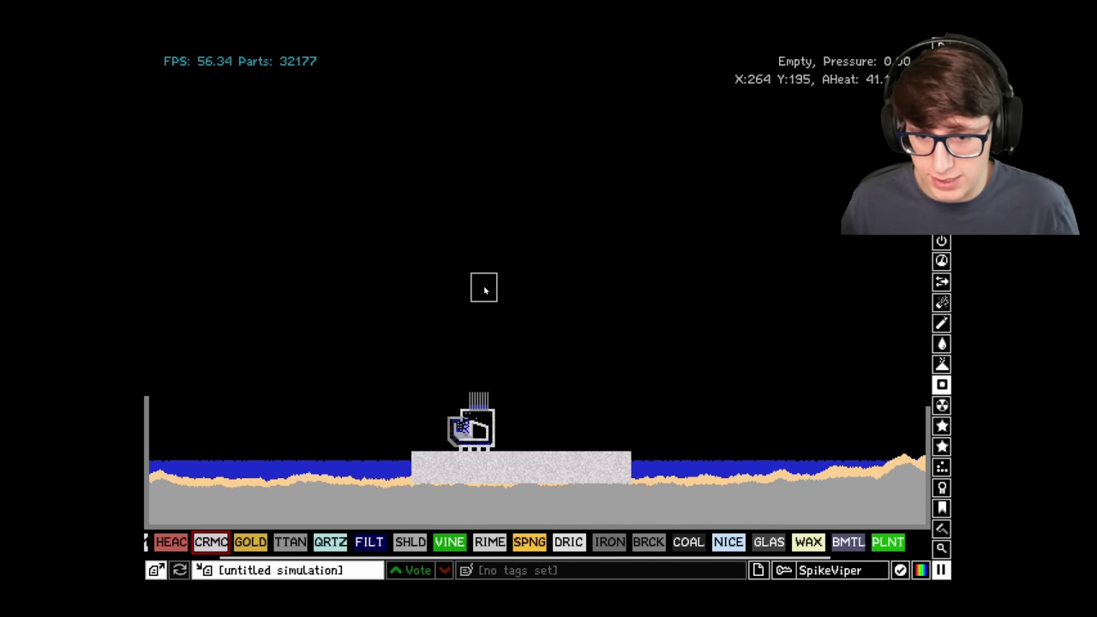
{"action": "scroll", "coordinate": [484, 290], "scroll_direction": "up", "scroll_amount": 3}
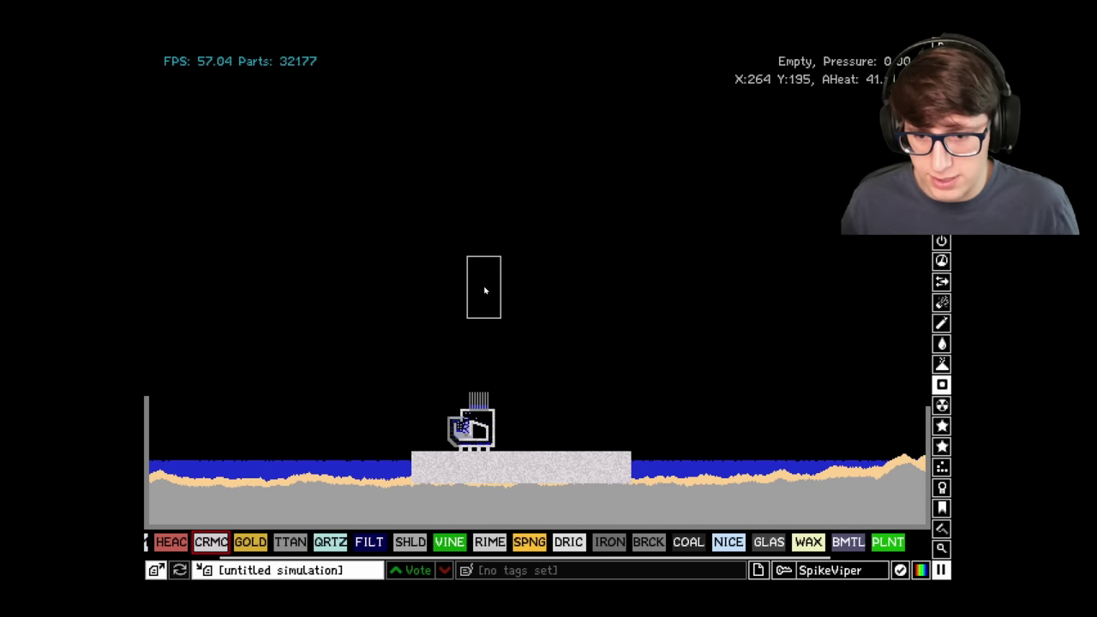
{"action": "left_click", "coordinate": [484, 290]}
Erase a curved bite from the ceramic block's side and hollow out its centre with an ellipse brush
{"action": "key", "text": "Tab"}
{"action": "key", "text": "Tab"}
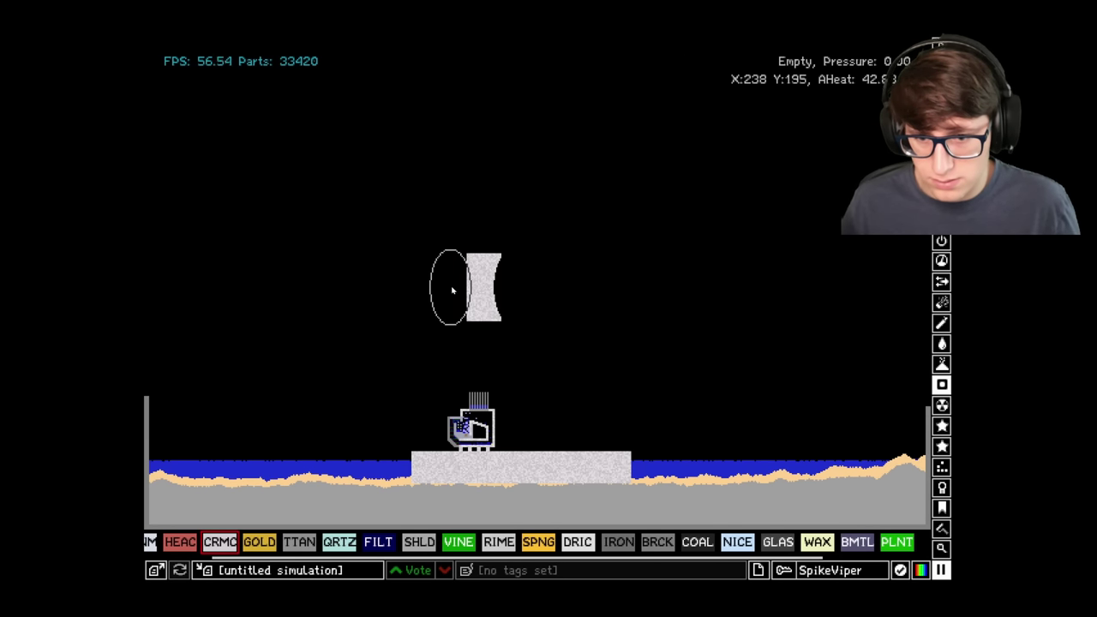
{"action": "right_click", "coordinate": [454, 292]}
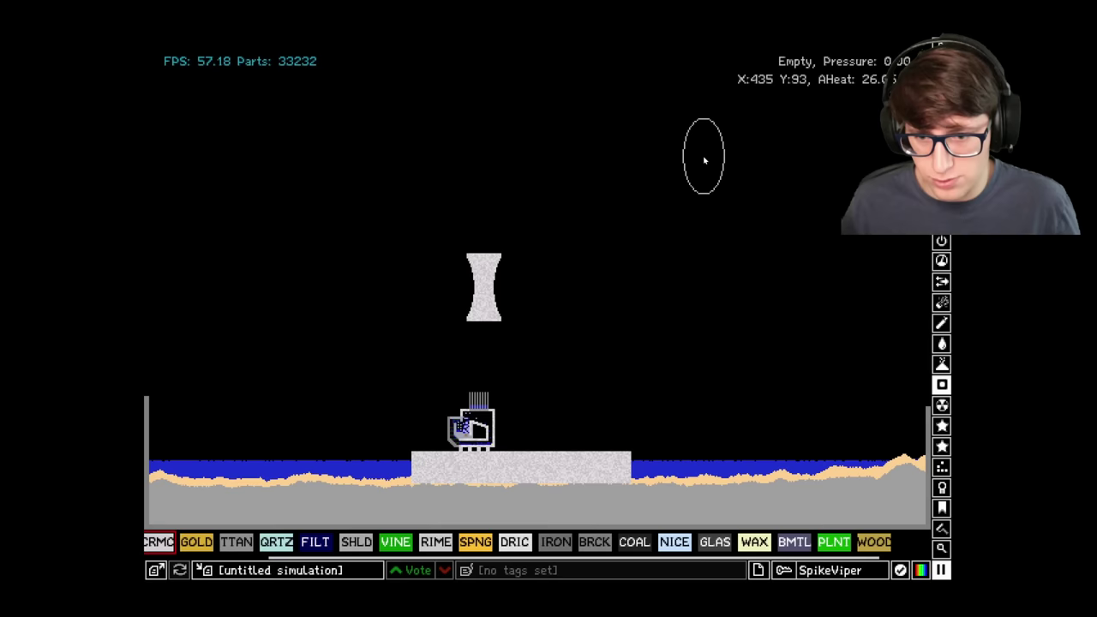
{"action": "scroll", "coordinate": [483, 250], "scroll_direction": "down", "scroll_amount": 10}
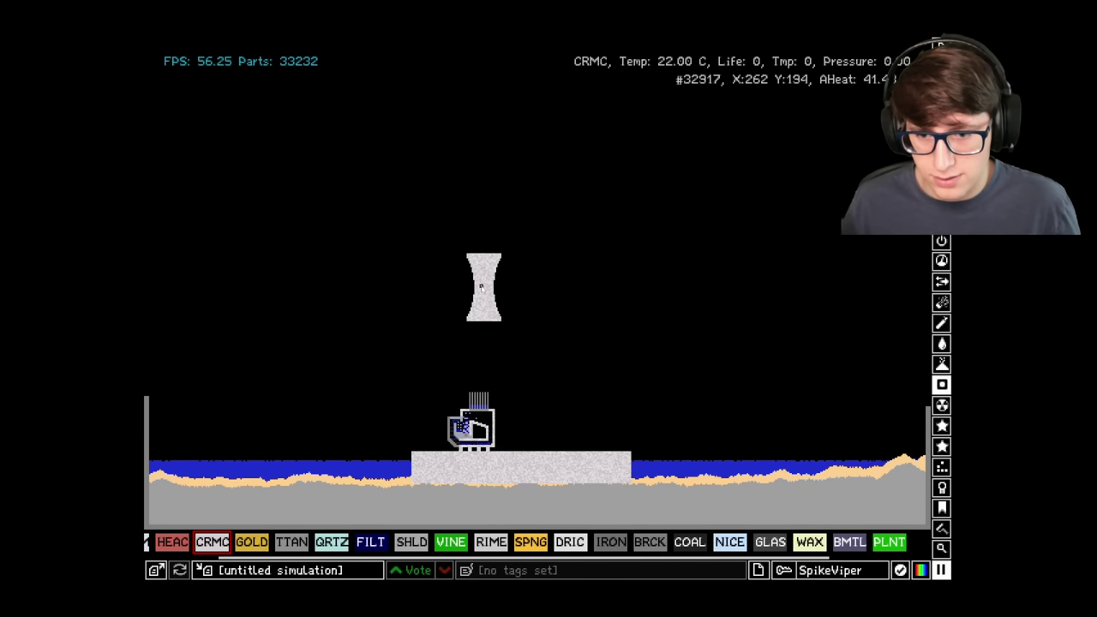
{"action": "scroll", "coordinate": [483, 302], "scroll_direction": "up", "scroll_amount": 3}
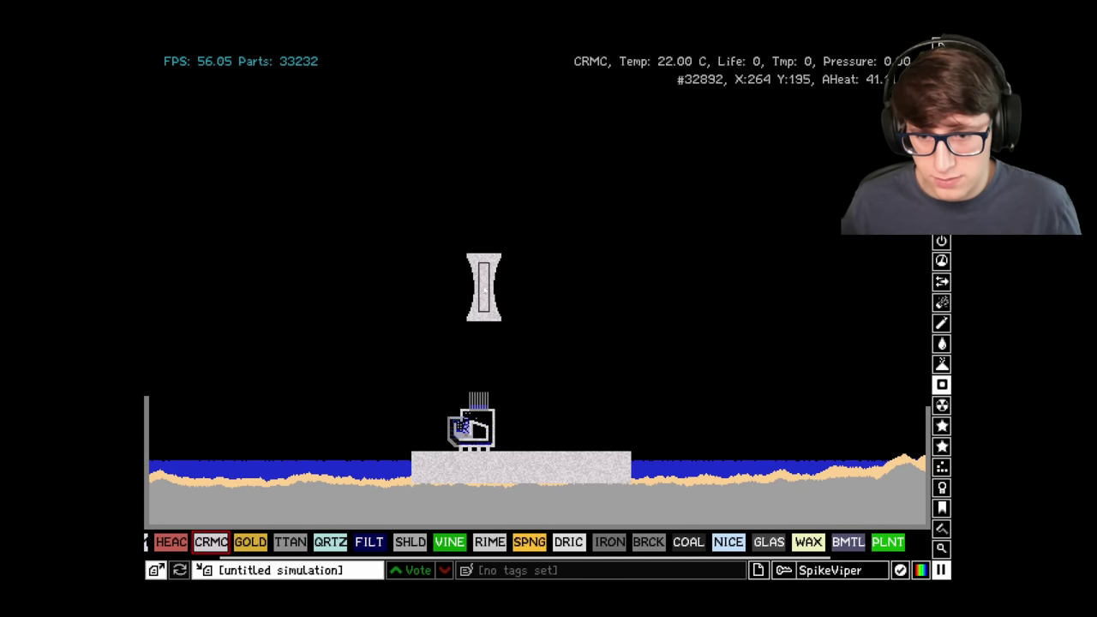
{"action": "scroll", "coordinate": [484, 288], "scroll_direction": "up", "scroll_amount": 3}
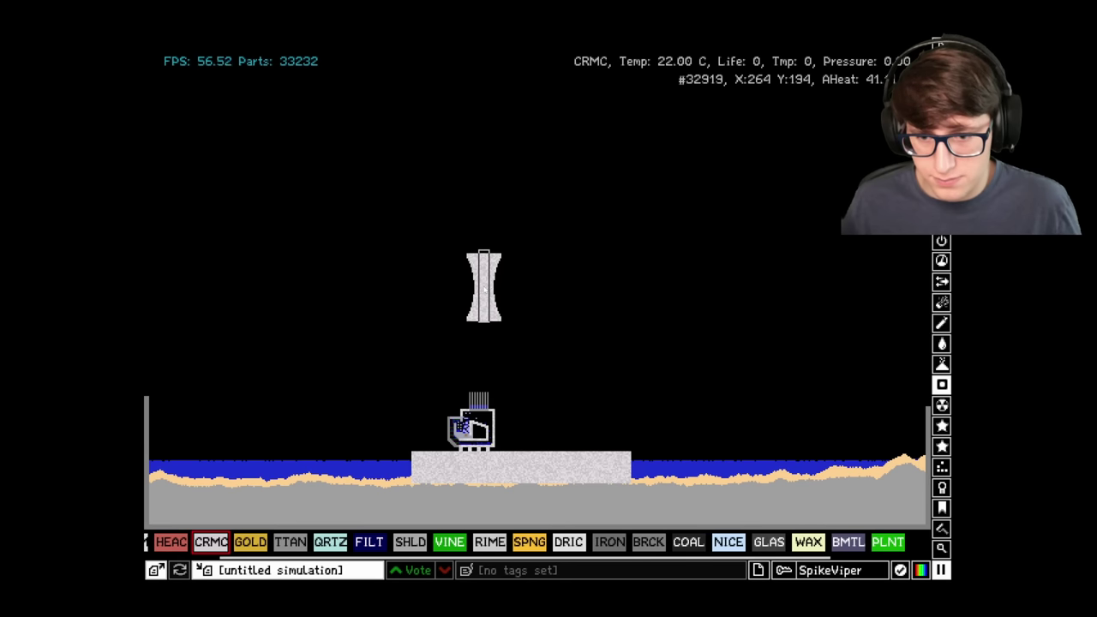
{"action": "right_click", "coordinate": [485, 288]}
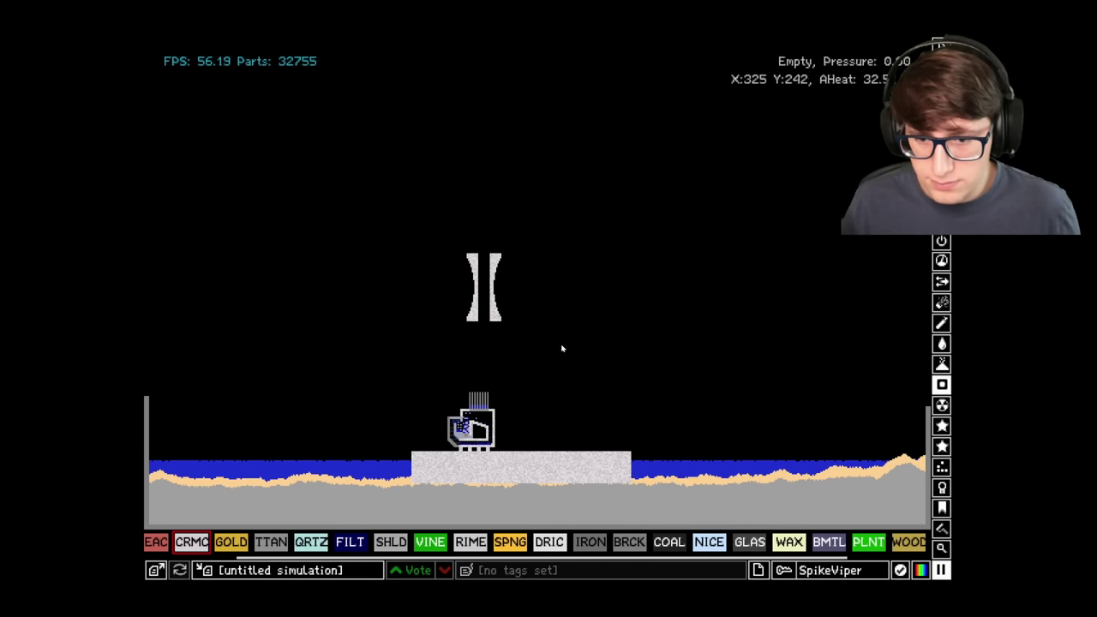
Cut out the hourglass tower, paste it on top of the reactor, and inspect it magnified
{"action": "key", "text": "ctrl+x"}
{"action": "left_click_drag", "start_coordinate": [453, 225], "coordinate": [545, 358]}
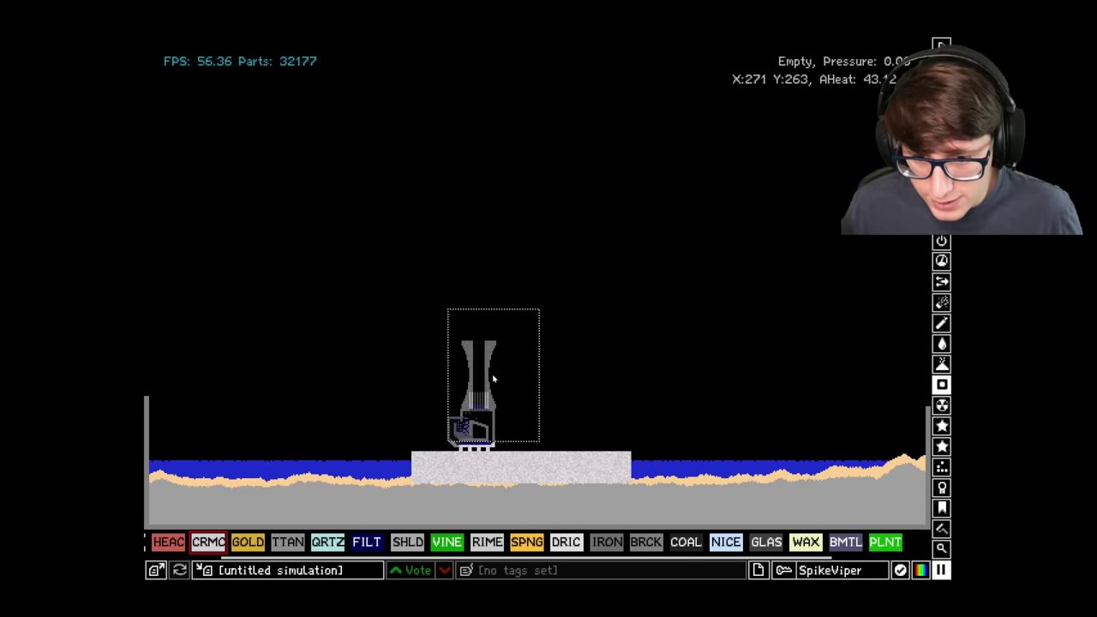
{"action": "left_click", "coordinate": [492, 378]}
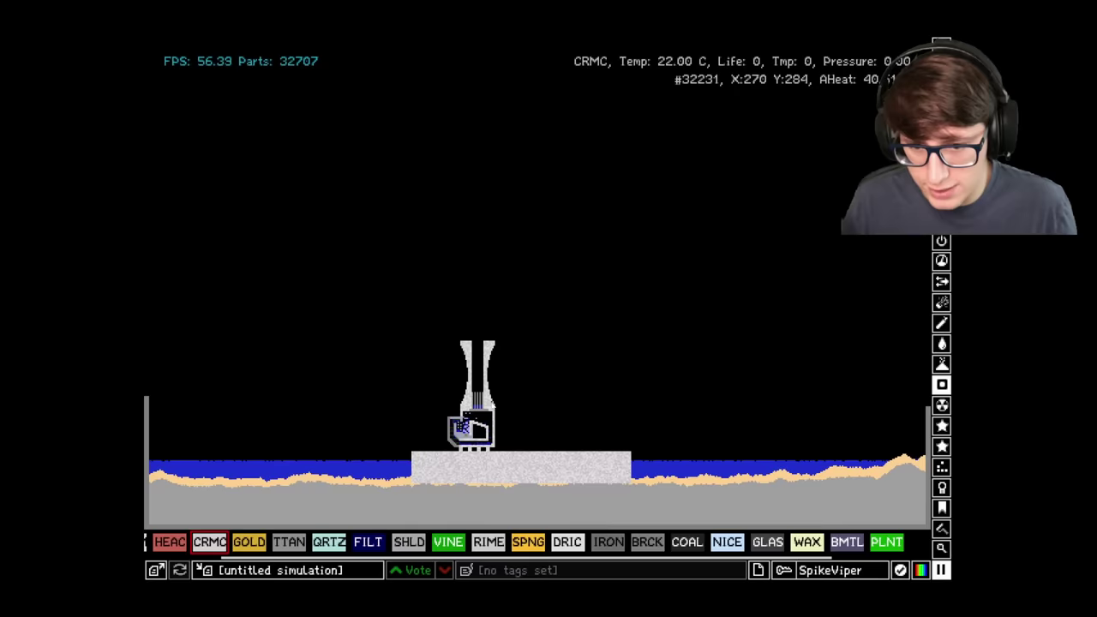
{"action": "key", "text": "z"}
{"action": "left_click", "coordinate": [480, 372]}
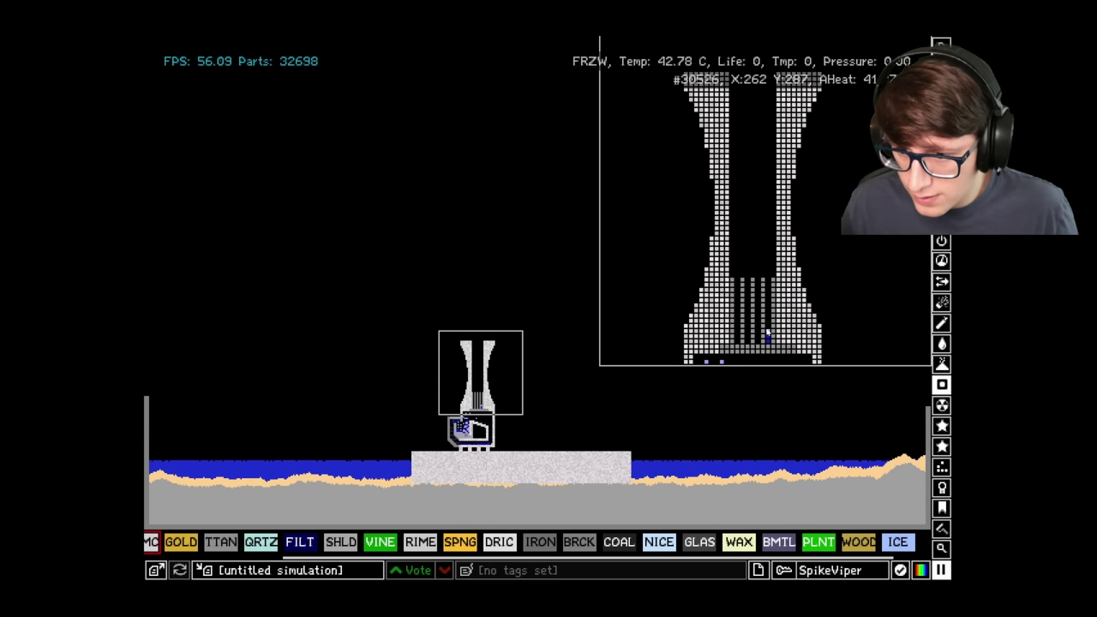
{"action": "key", "text": "z"}
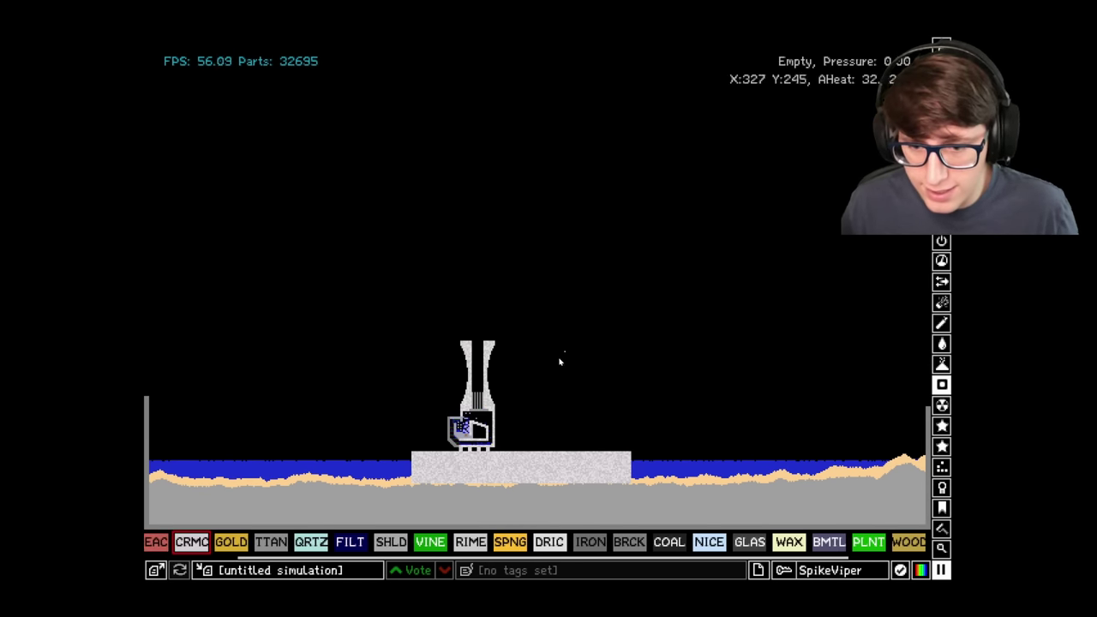
{"action": "key", "text": "z"}
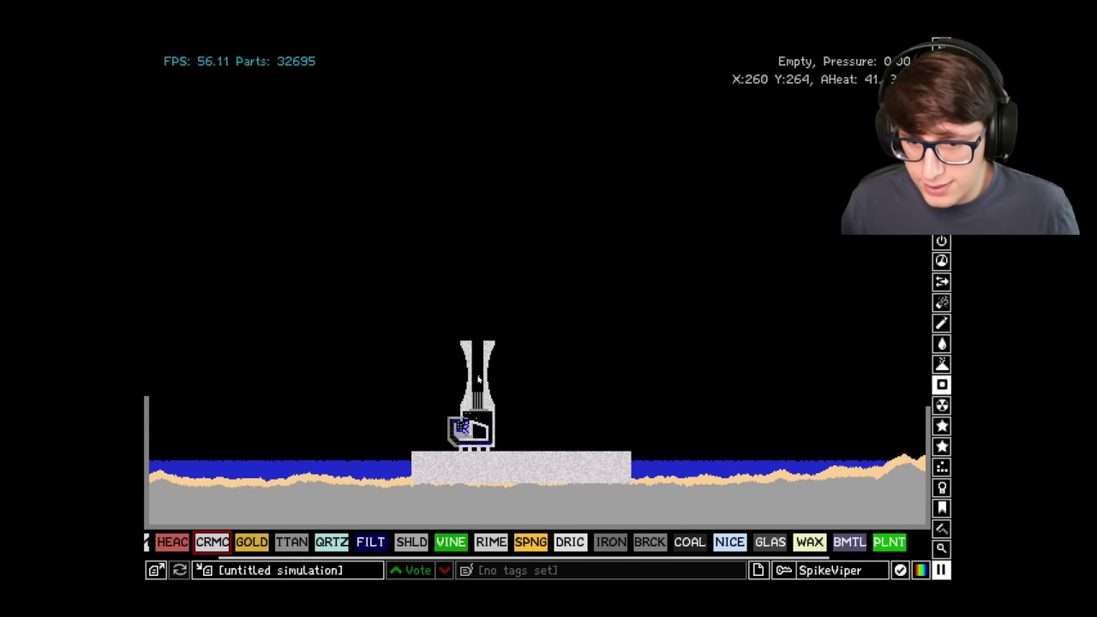
{"action": "key", "text": "z"}
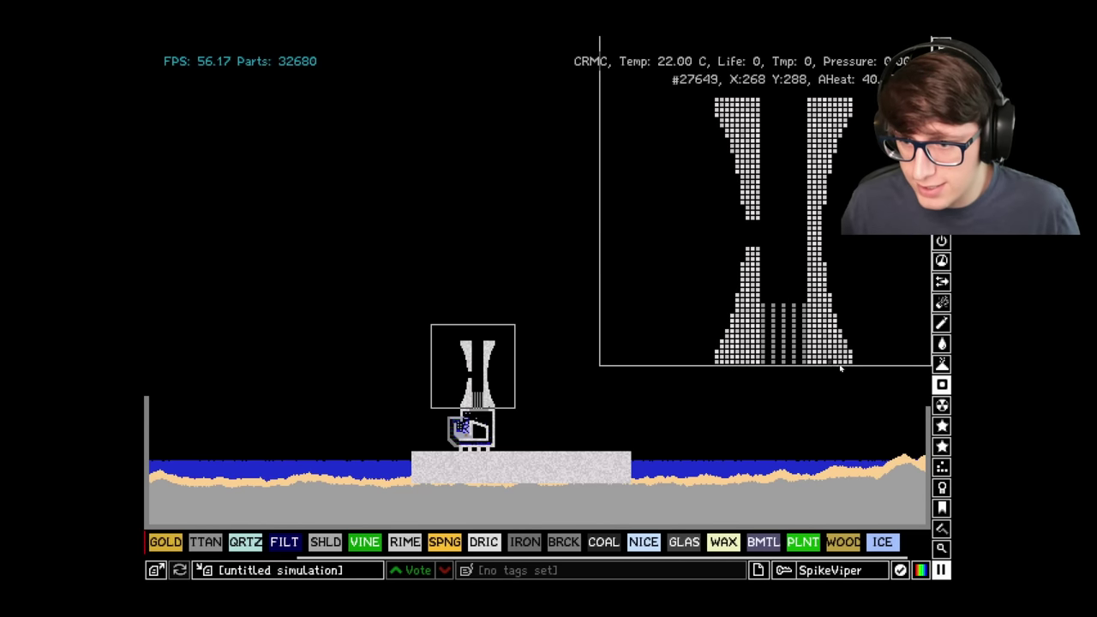
Search 'pip' and select PIPE as the drawing element
{"action": "left_click", "coordinate": [941, 548]}
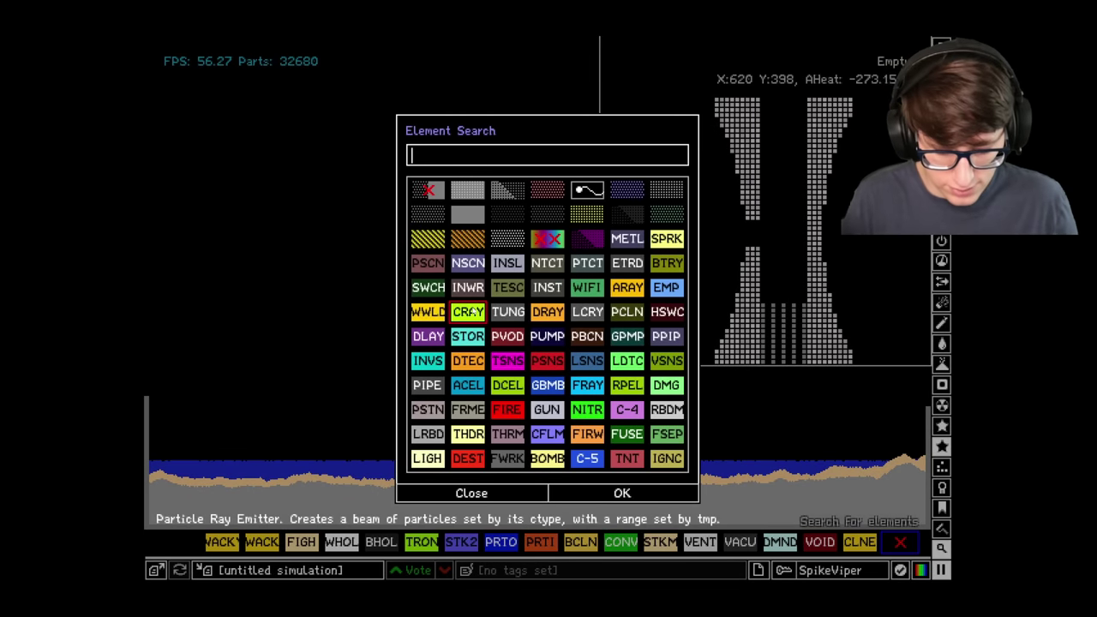
{"action": "type", "text": "pip"}
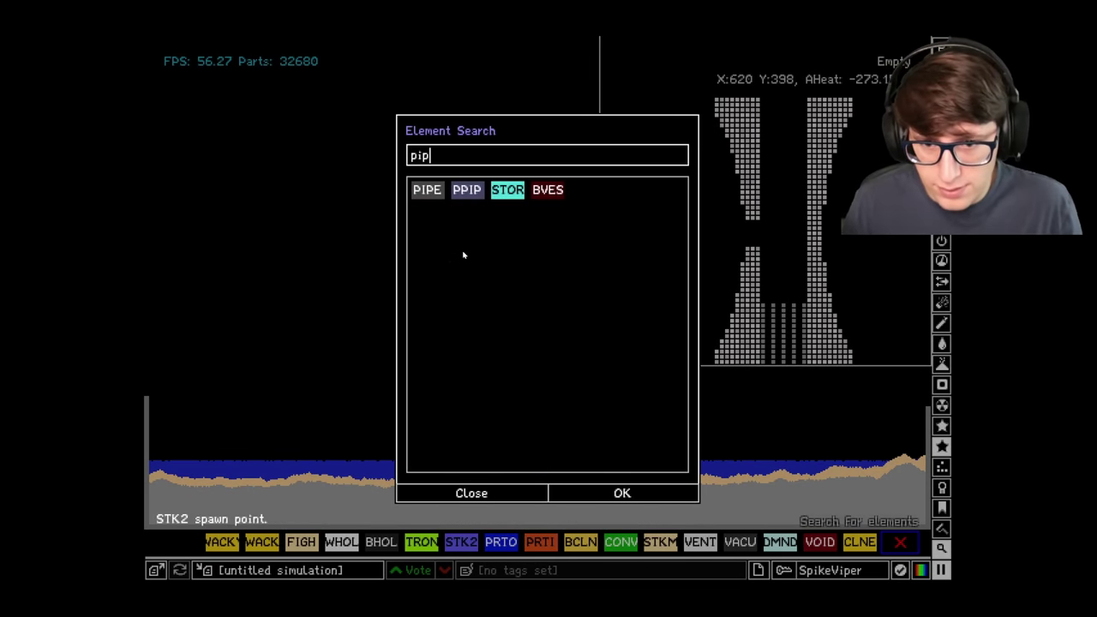
{"action": "left_click", "coordinate": [433, 192]}
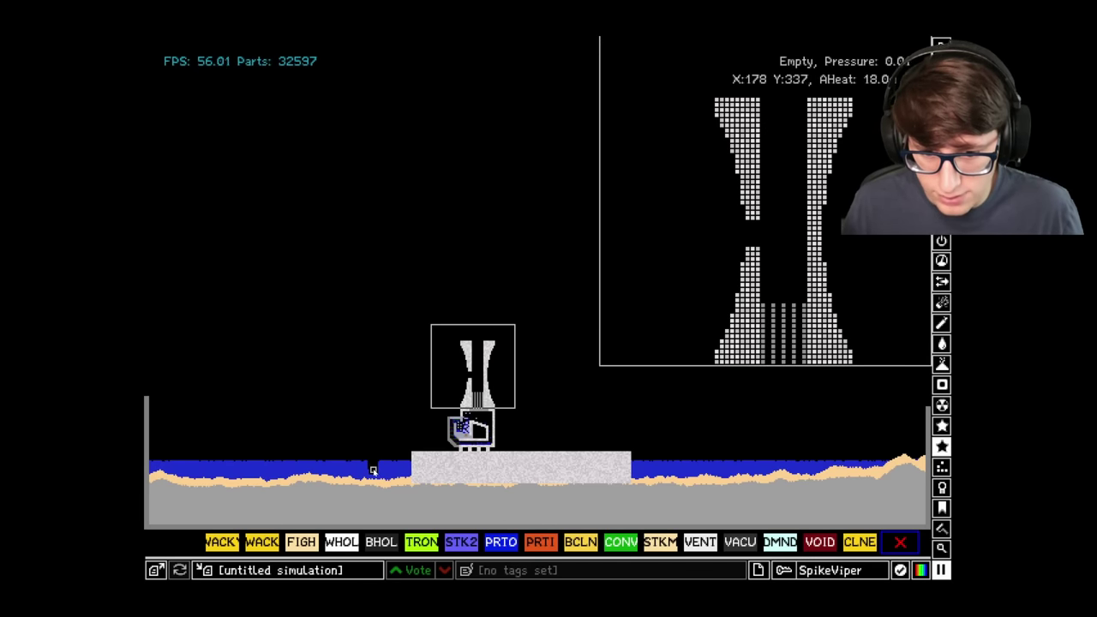
{"action": "left_click_drag", "start_coordinate": [371, 427], "coordinate": [452, 333]}
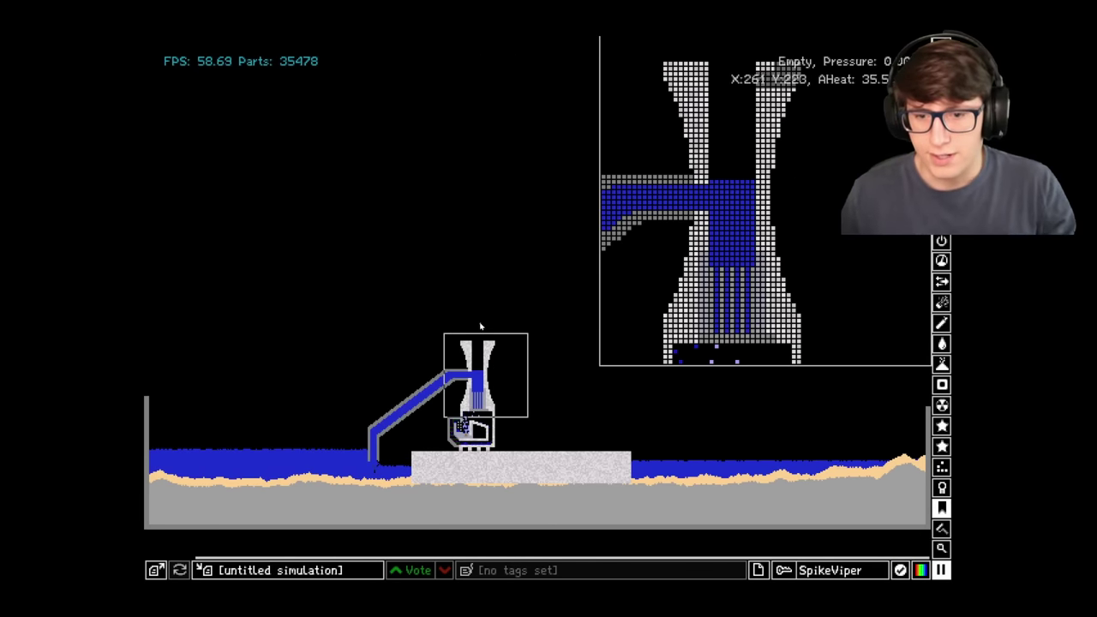
{"action": "key", "text": "z"}
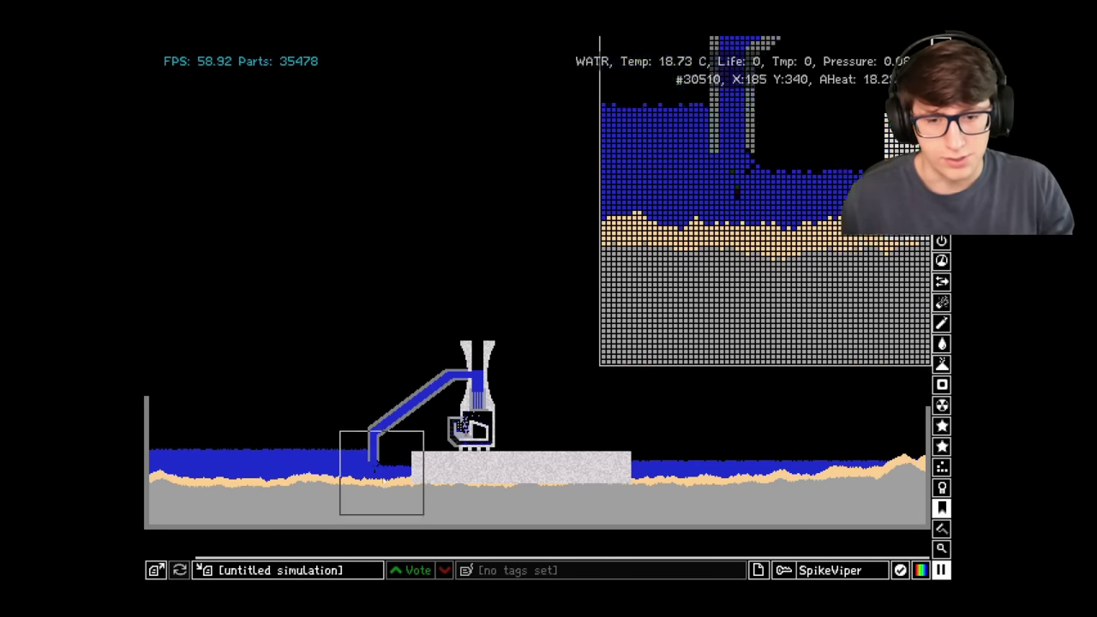
{"action": "left_click", "coordinate": [377, 450]}
{"action": "mouse_move", "coordinate": [738, 257]}
{"action": "left_mouse_down"}
{"action": "mouse_move", "coordinate": [755, 154]}
{"action": "mouse_move", "coordinate": [830, 123]}
{"action": "left_mouse_up"}
{"action": "key", "text": "z"}
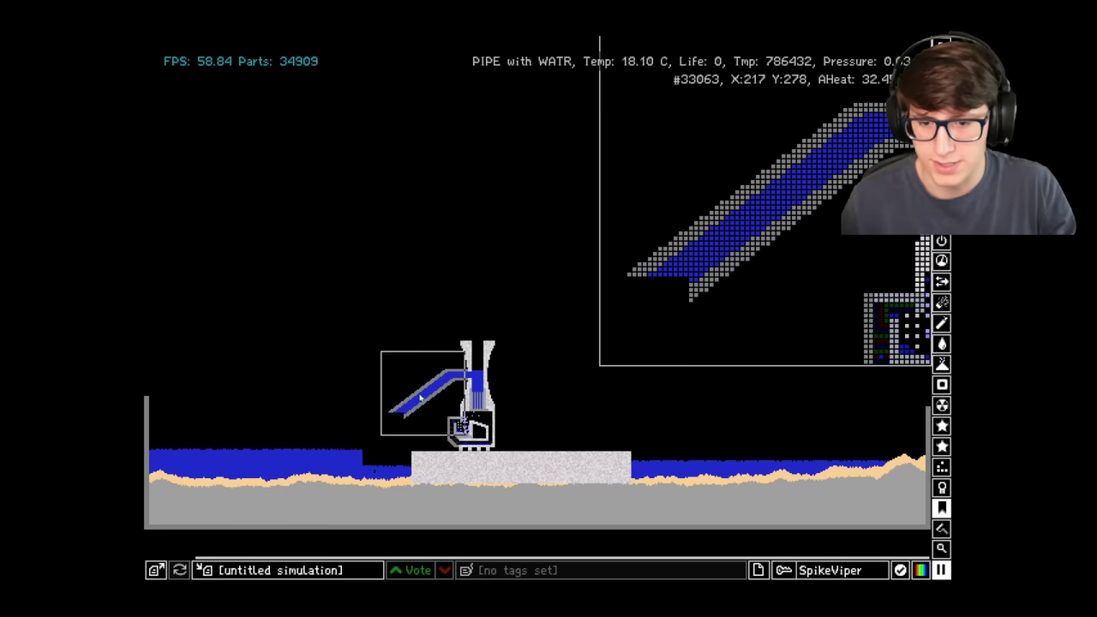
{"action": "left_click", "coordinate": [420, 394]}
{"action": "left_click_drag", "start_coordinate": [651, 296], "coordinate": [862, 152]}
{"action": "key", "text": "z"}
{"action": "left_click", "coordinate": [462, 369]}
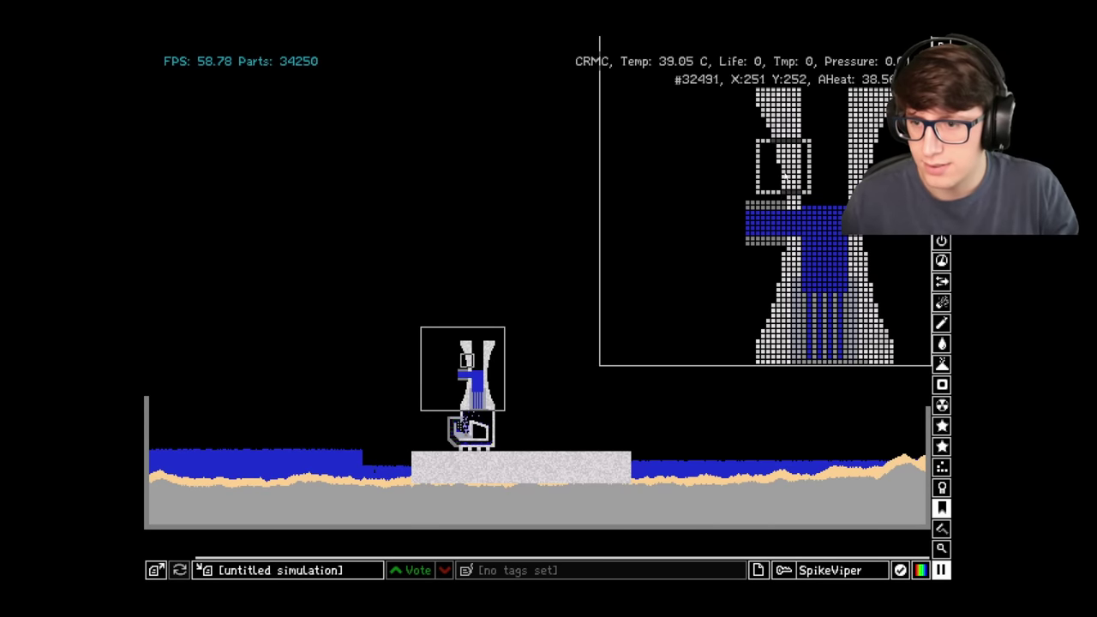
{"action": "left_click_drag", "start_coordinate": [757, 221], "coordinate": [795, 225]}
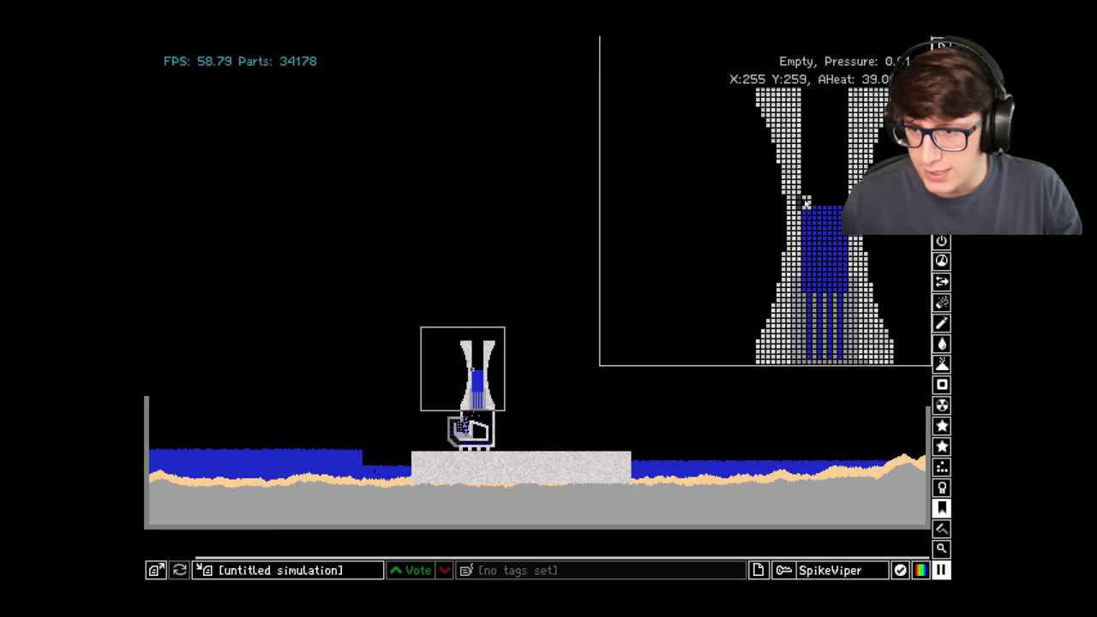
{"action": "left_click_drag", "start_coordinate": [825, 273], "coordinate": [773, 270]}
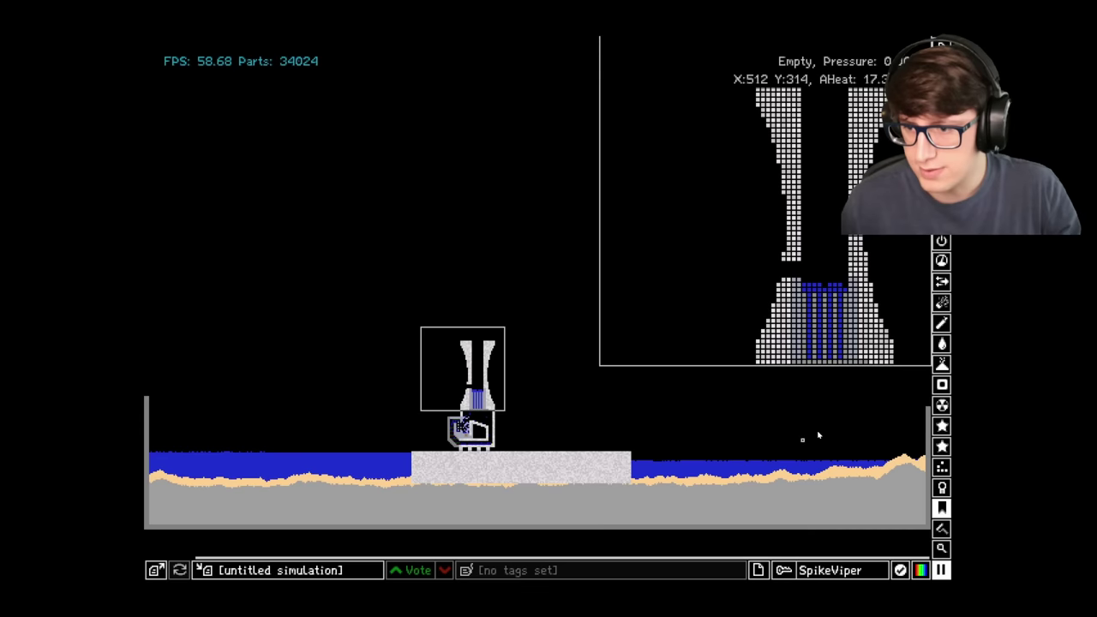
Select PIPE and draw a diagonal pipe from the tower down-left into the left sea
{"action": "left_click", "coordinate": [941, 548]}
{"action": "type", "text": "pipe"}
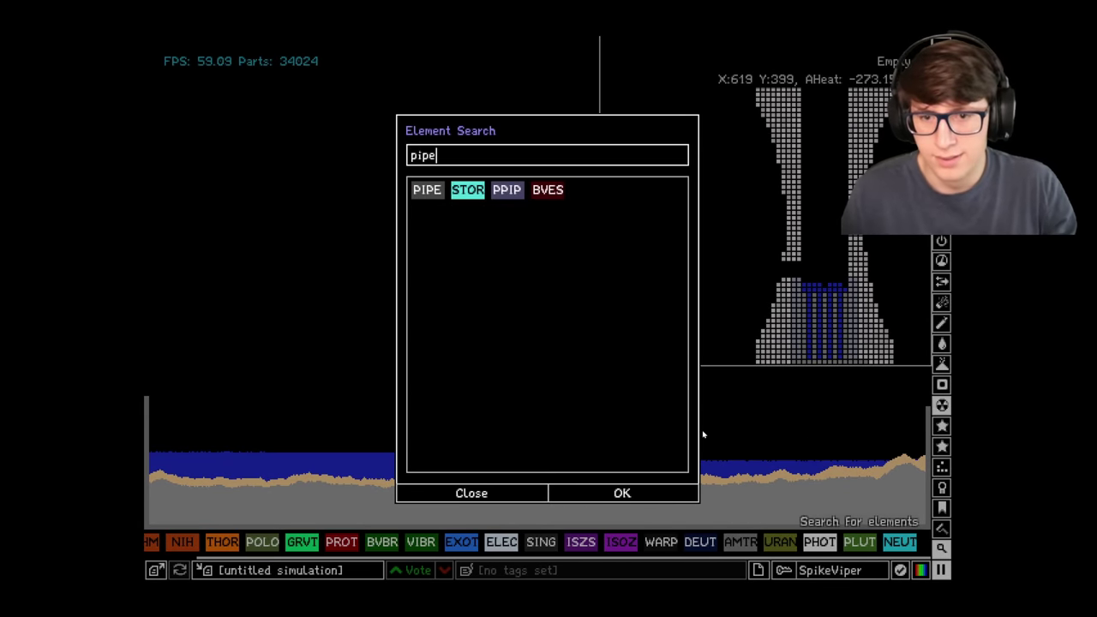
{"action": "key", "text": "Return"}
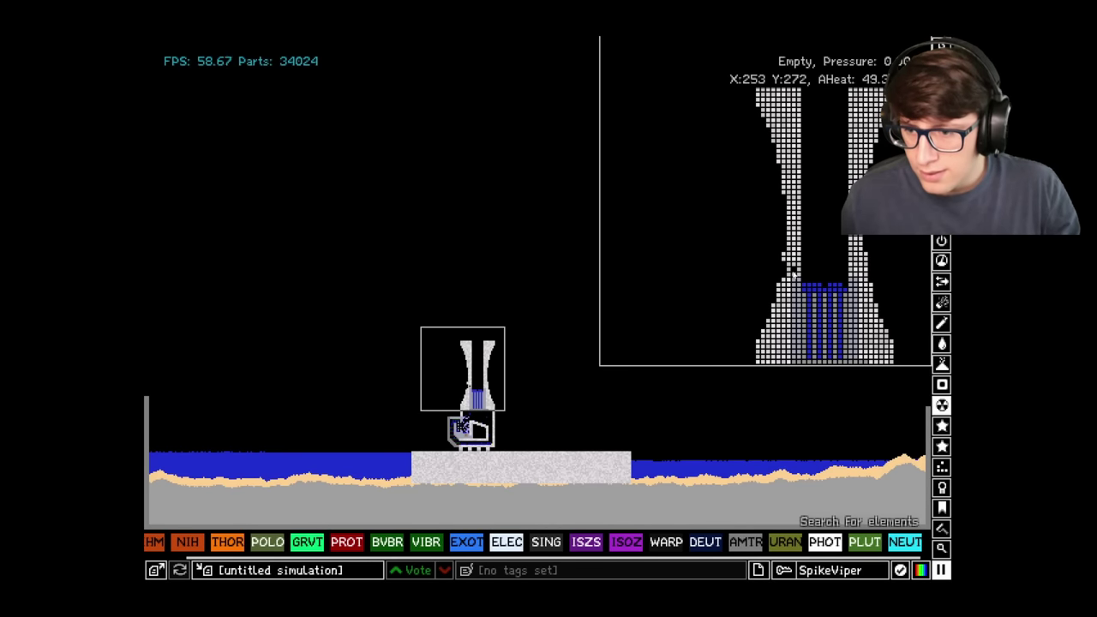
{"action": "mouse_move", "coordinate": [423, 392]}
{"action": "left_mouse_down"}
{"action": "mouse_move", "coordinate": [591, 291]}
{"action": "mouse_move", "coordinate": [380, 416]}
{"action": "mouse_move", "coordinate": [430, 387]}
{"action": "left_mouse_up"}
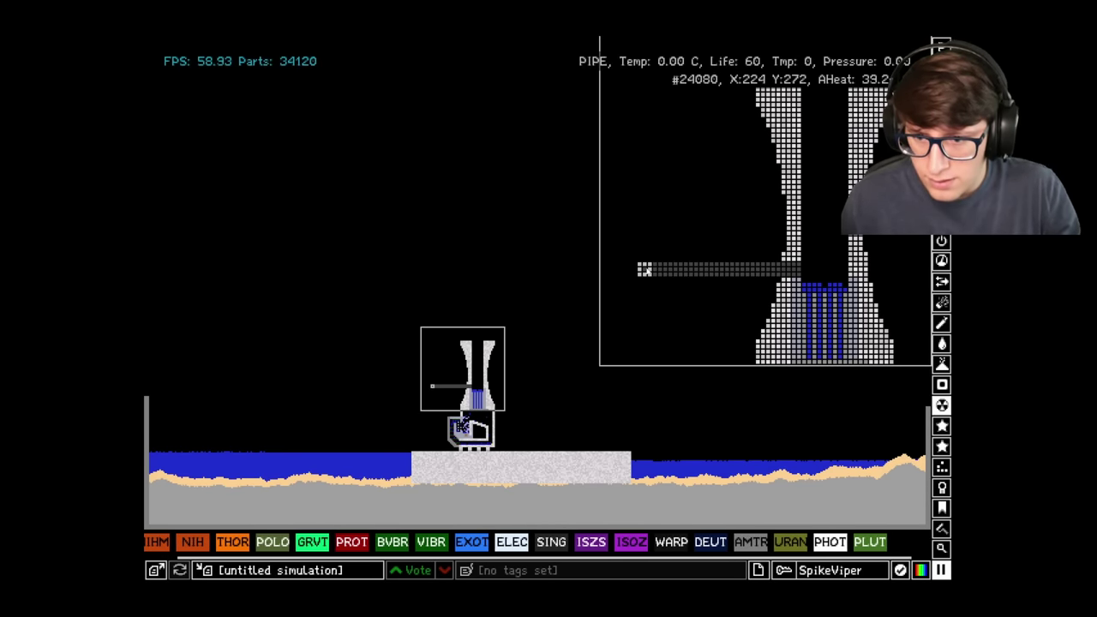
{"action": "left_click_drag", "start_coordinate": [641, 267], "coordinate": [366, 451]}
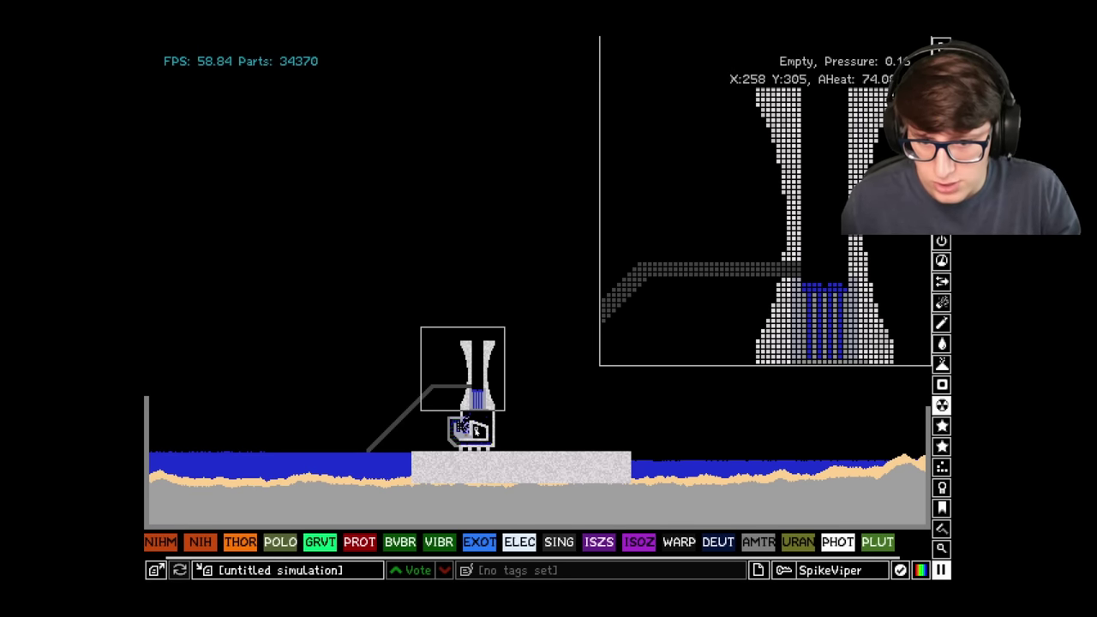
{"action": "key", "text": "z"}
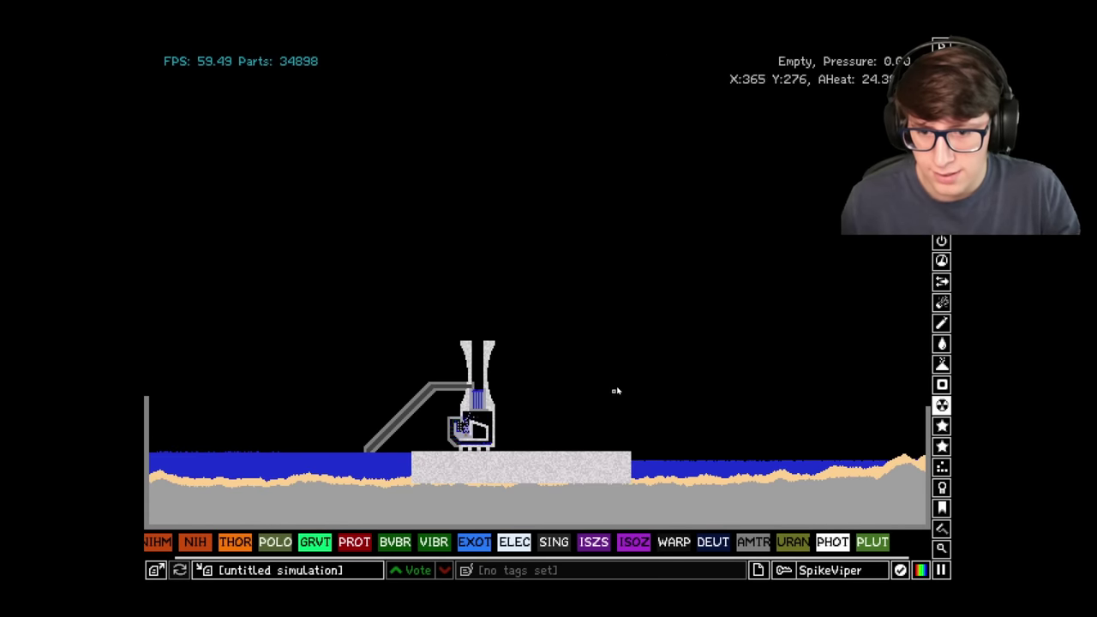
{"action": "key", "text": "z"}
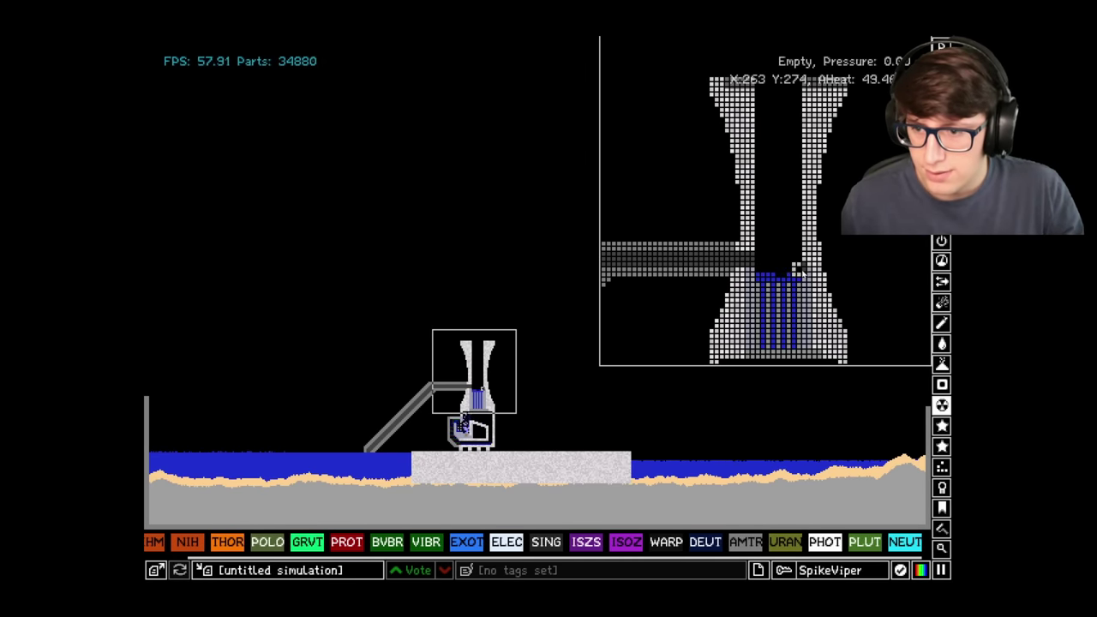
Magnify the new pipe to inspect it up close
{"action": "key", "text": "z"}
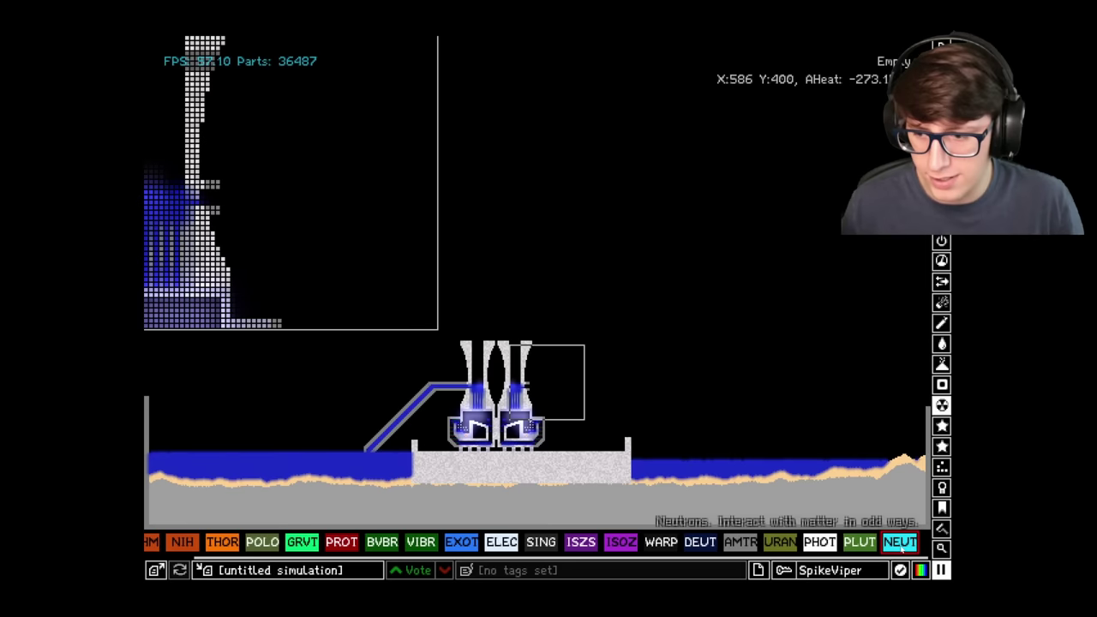
Select PIPE, paint a stub off the right tower, and draw the pipe down into the right sea
{"action": "left_click", "coordinate": [941, 549]}
{"action": "type", "text": "pipe"}
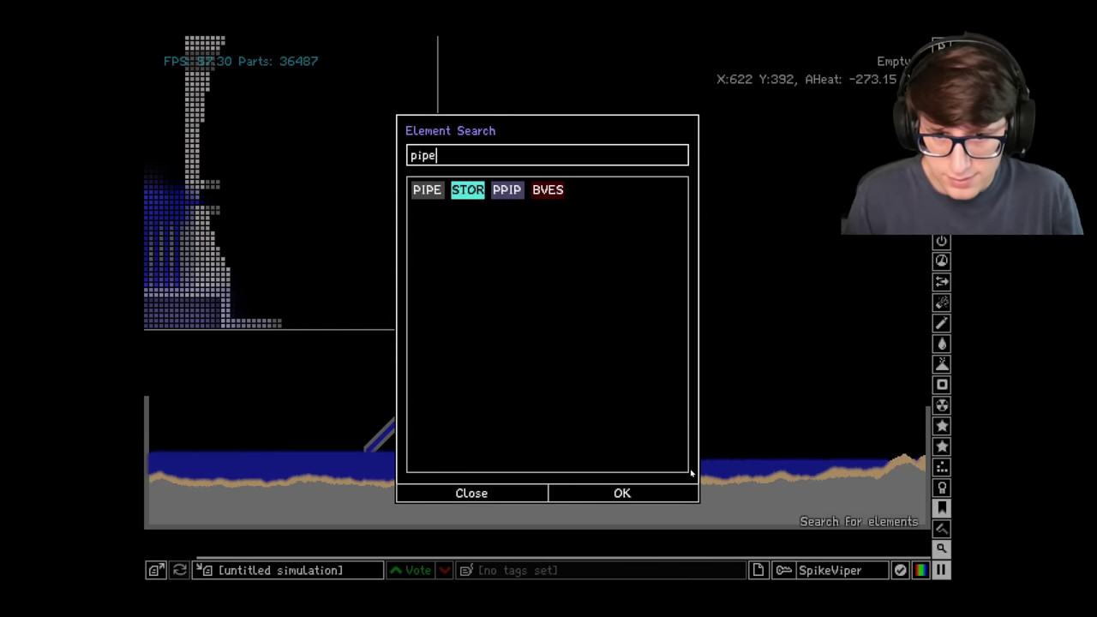
{"action": "left_click", "coordinate": [427, 189]}
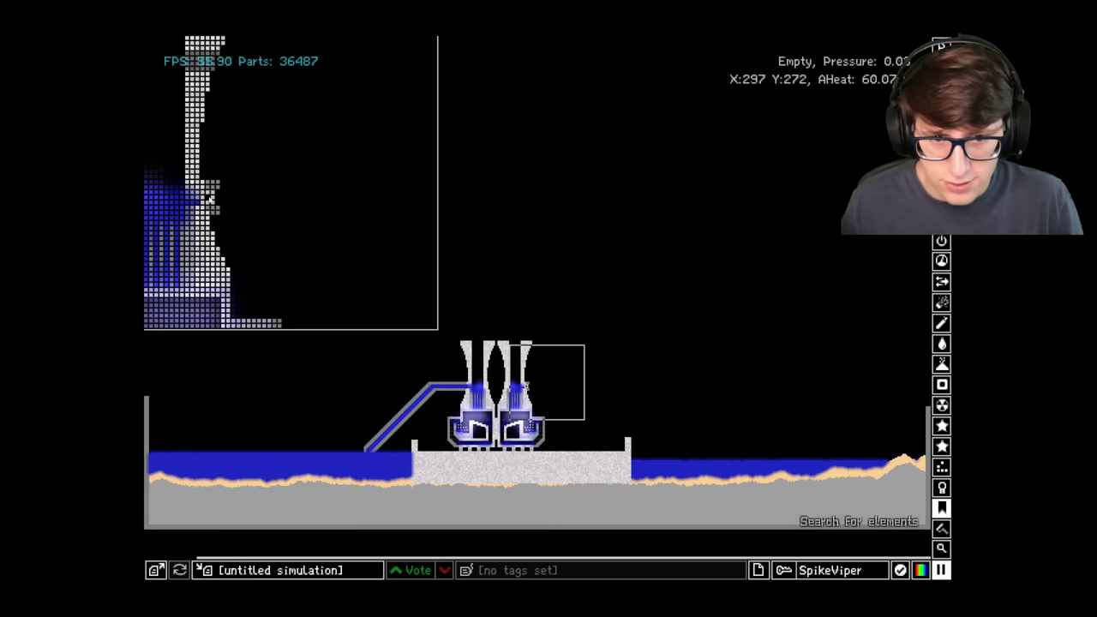
{"action": "left_click_drag", "start_coordinate": [209, 199], "coordinate": [243, 196]}
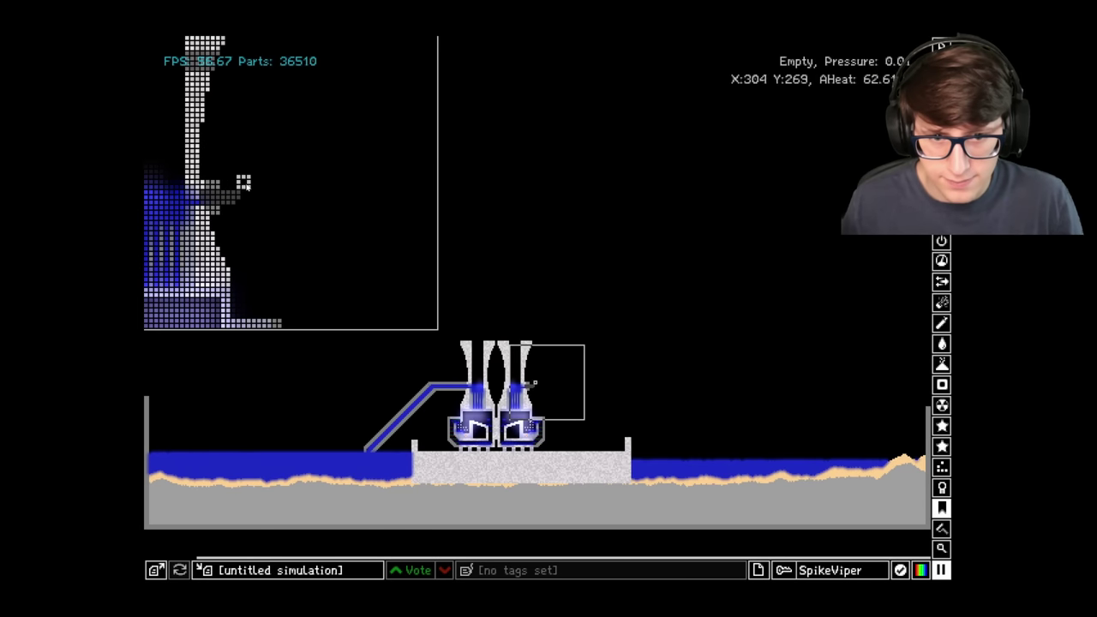
{"action": "mouse_move", "coordinate": [536, 385]}
{"action": "left_mouse_down"}
{"action": "mouse_move", "coordinate": [686, 390]}
{"action": "mouse_move", "coordinate": [622, 388]}
{"action": "mouse_move", "coordinate": [693, 437]}
{"action": "left_mouse_up"}
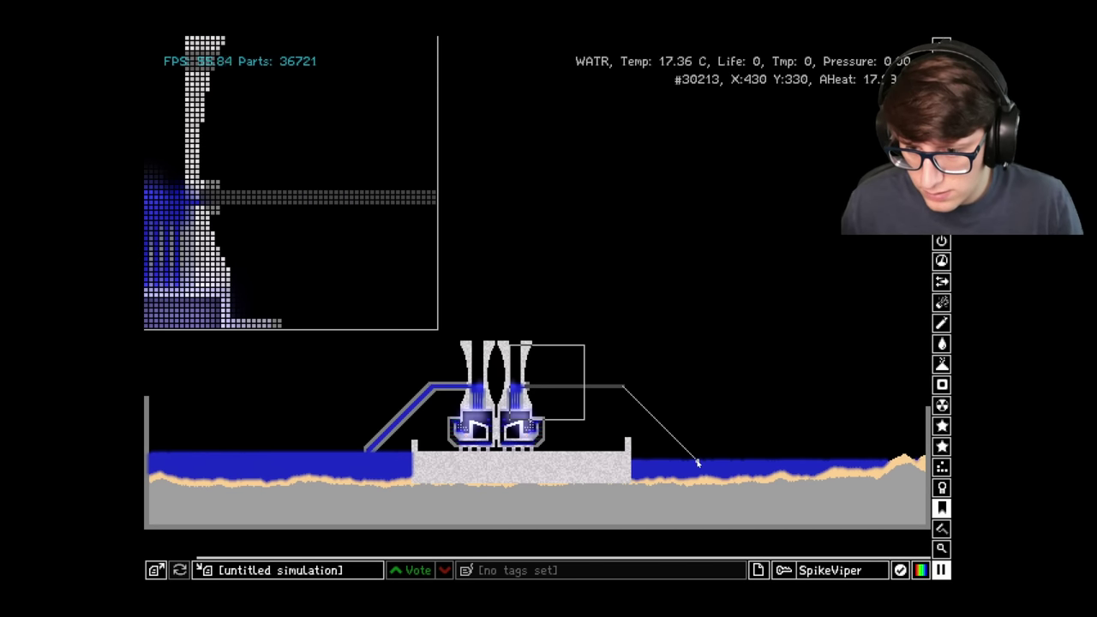
{"action": "key", "text": "z"}
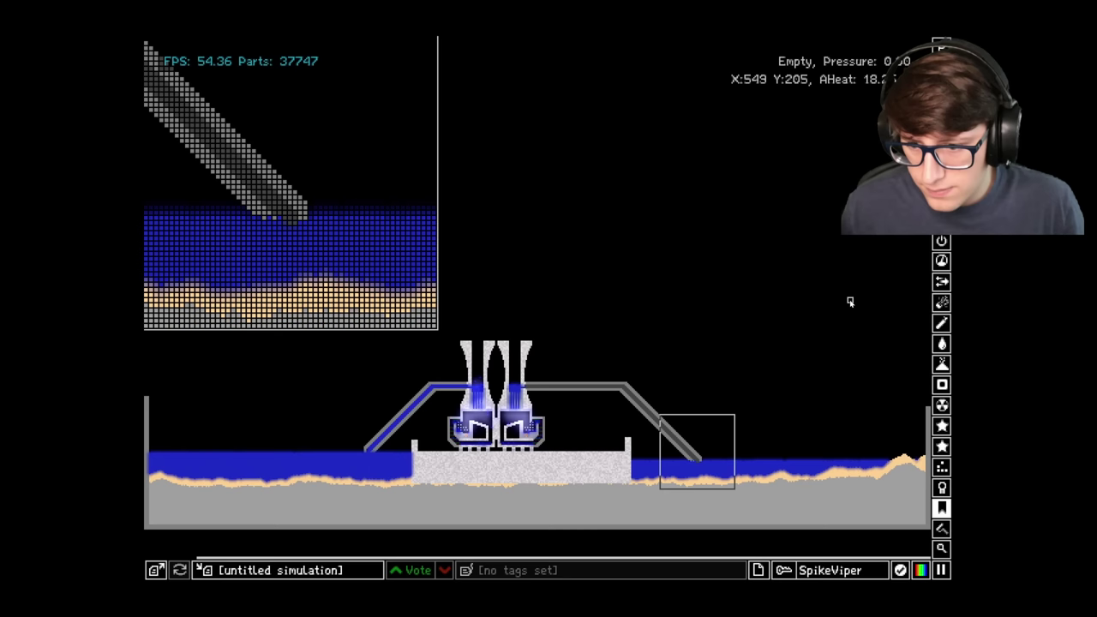
{"action": "key", "text": "z"}
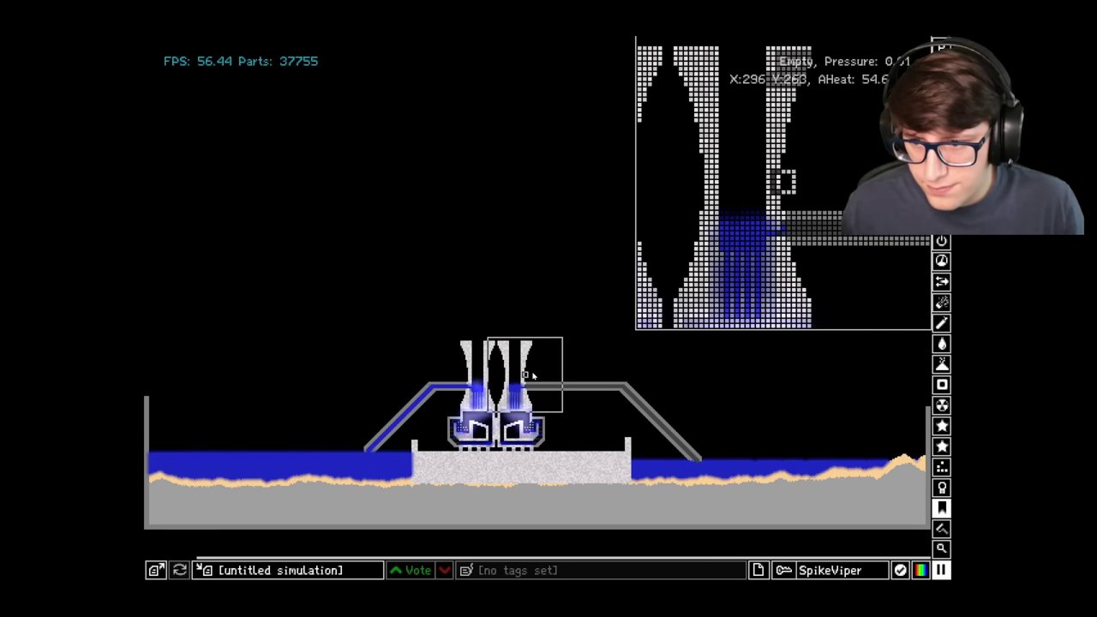
{"action": "left_click", "coordinate": [524, 375]}
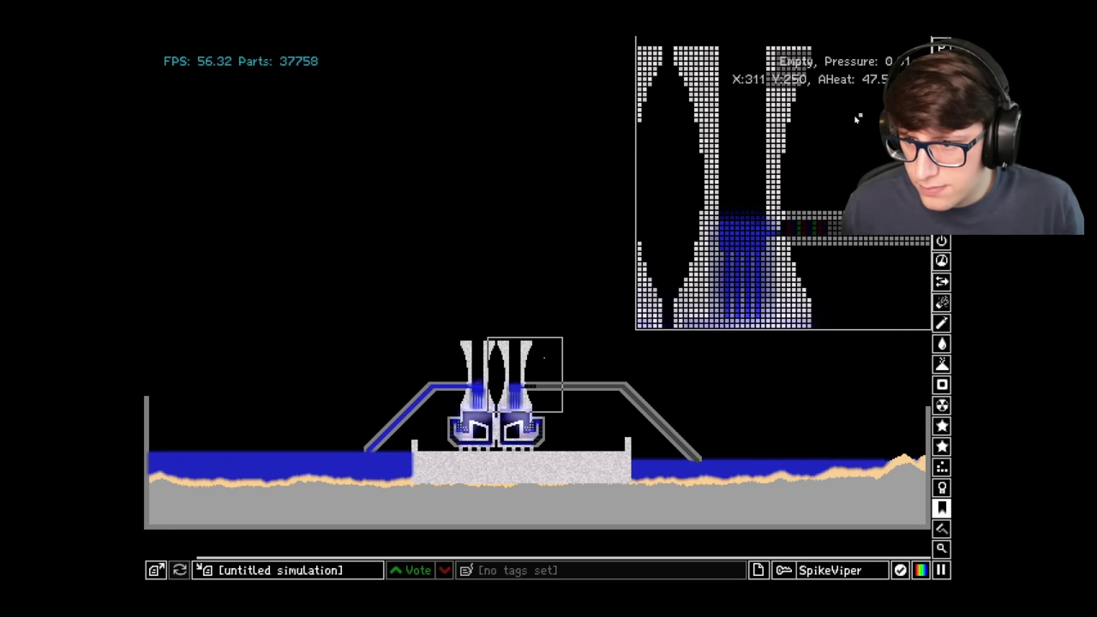
{"action": "key", "text": "z"}
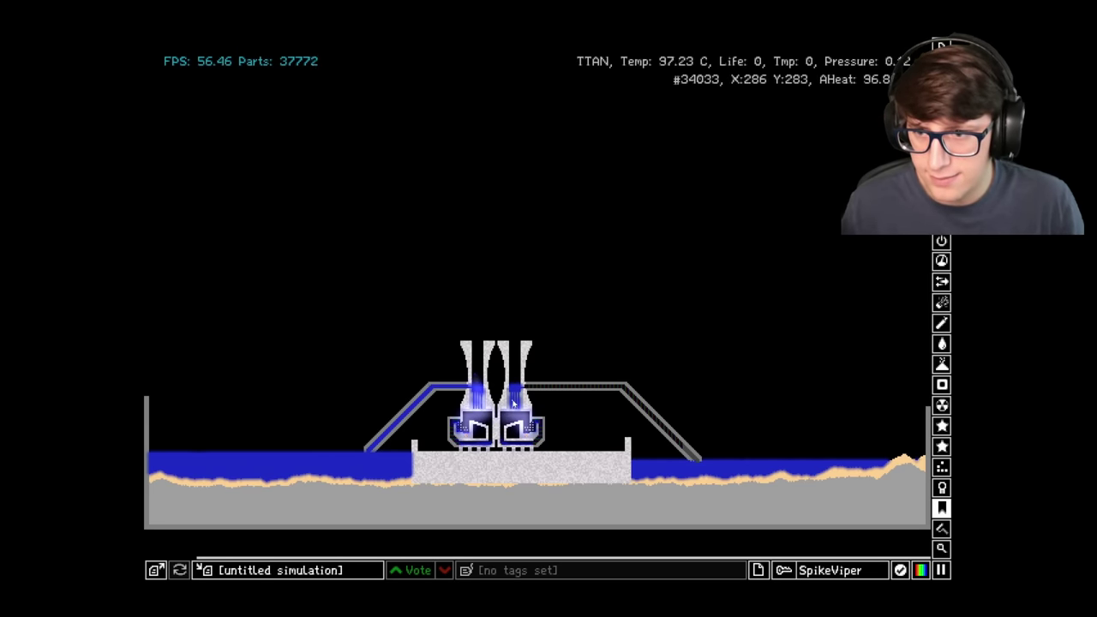
Watch water fill the pipes magnified at the right-sea pipe mouth, then at the twin reactors
{"action": "key", "text": "z"}
{"action": "left_click", "coordinate": [690, 448]}
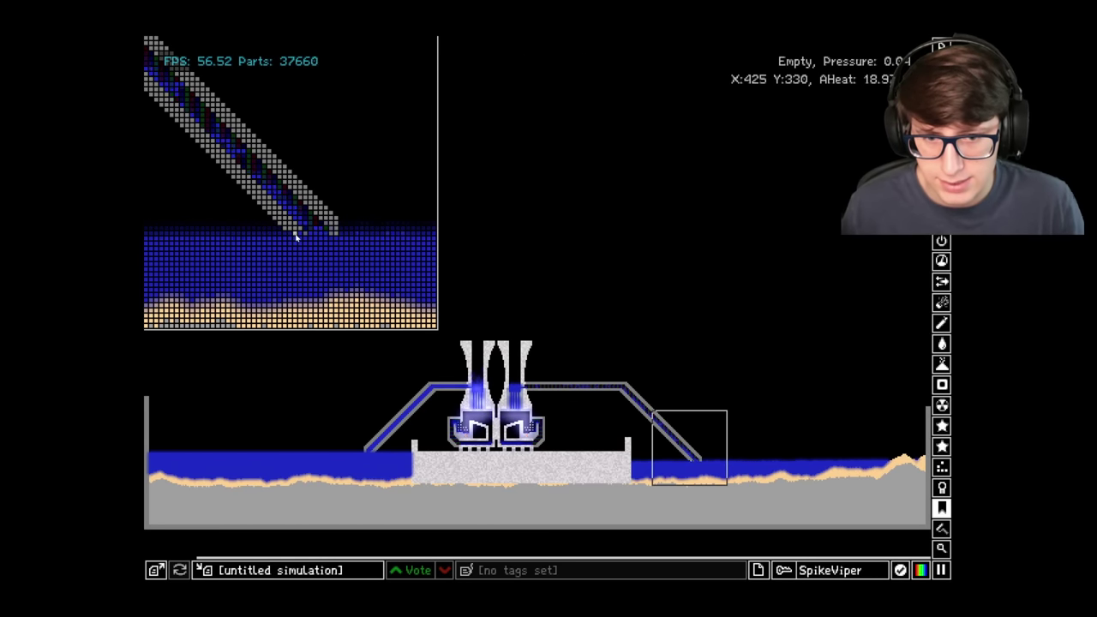
{"action": "key", "text": "z"}
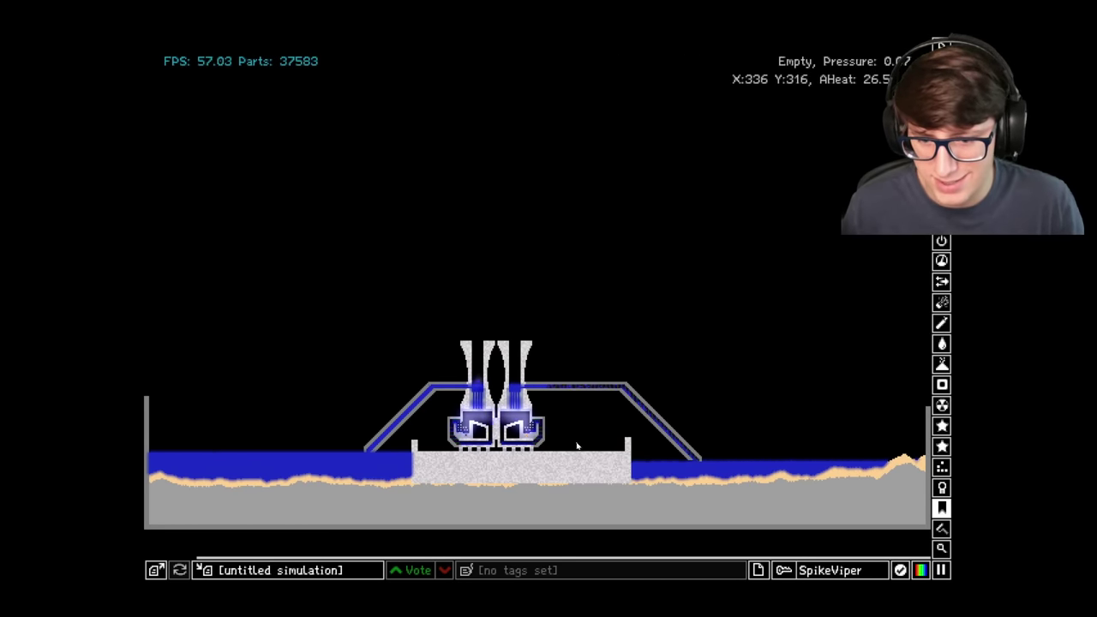
{"action": "key", "text": "z"}
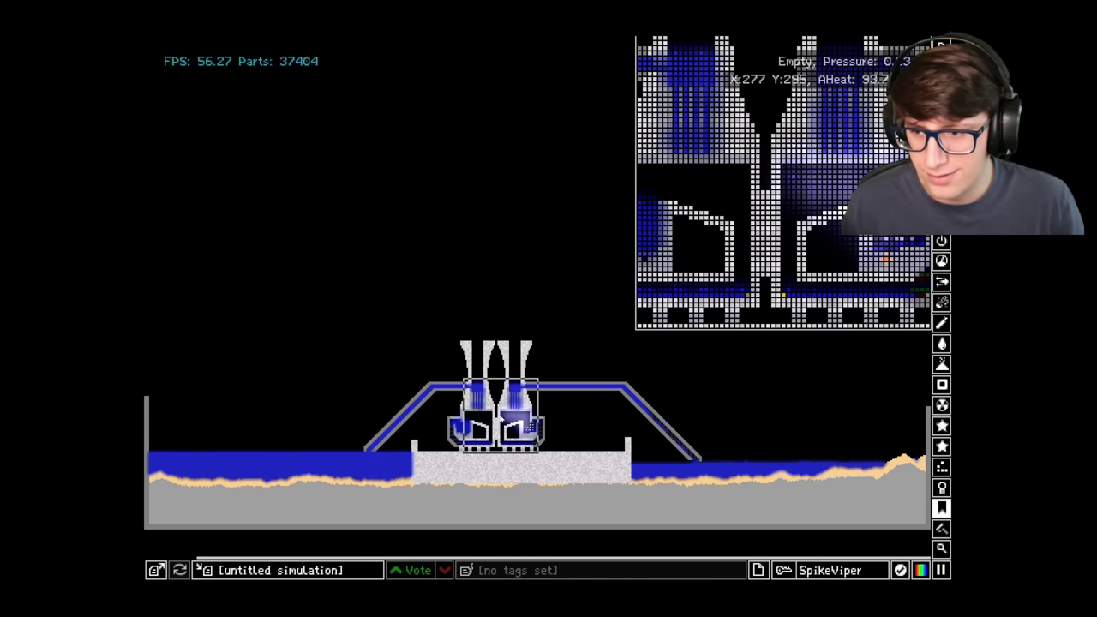
{"action": "left_click", "coordinate": [484, 421]}
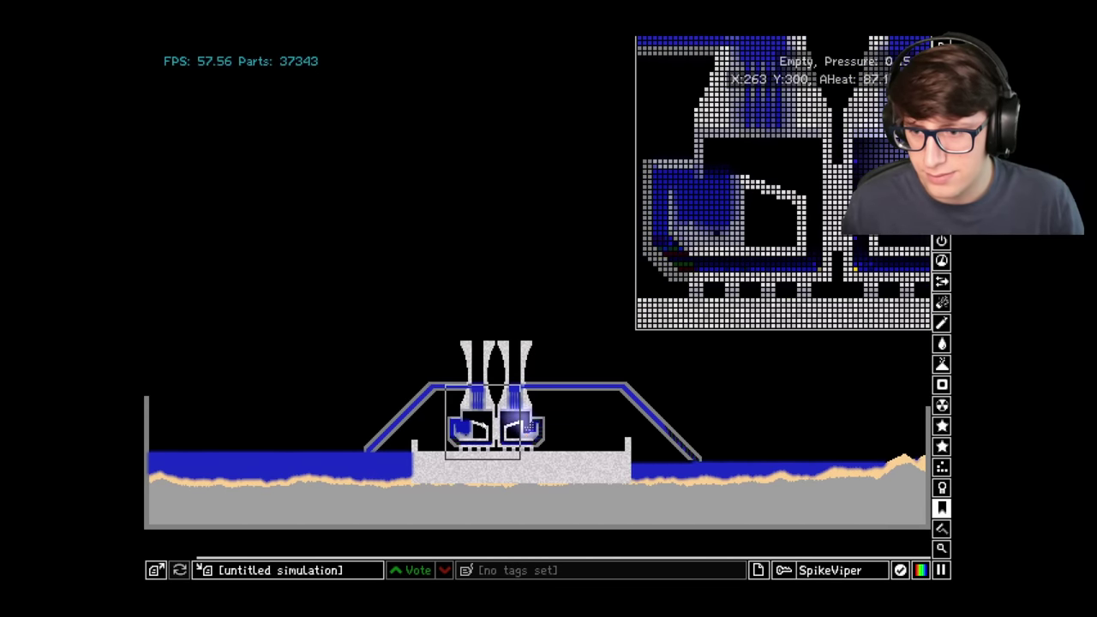
{"action": "mouse_move", "coordinate": [942, 404]}
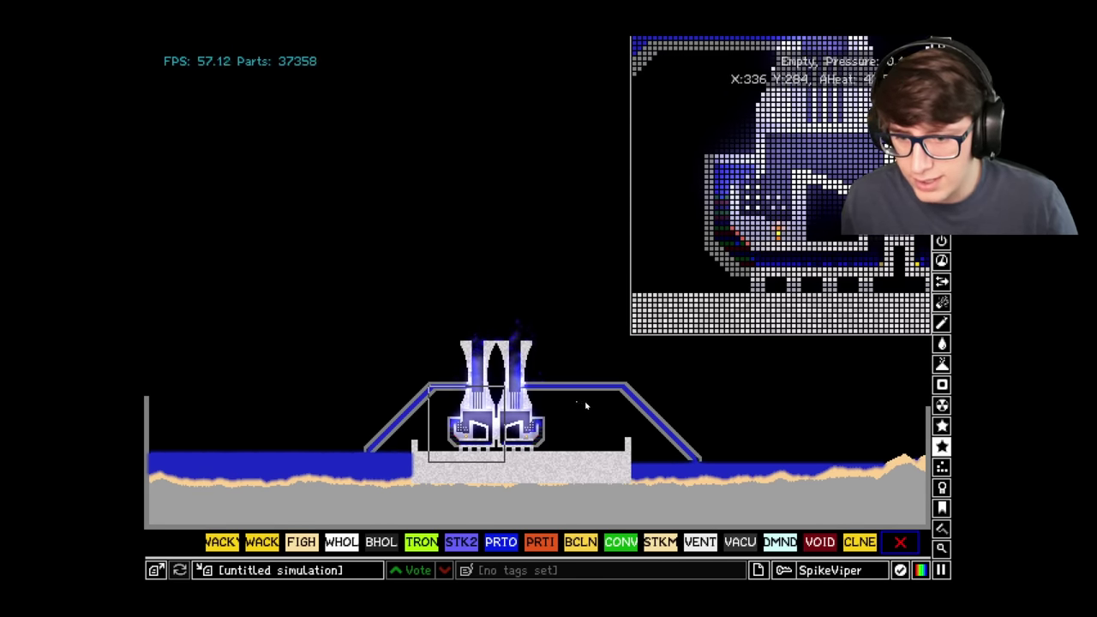
{"action": "key", "text": "z"}
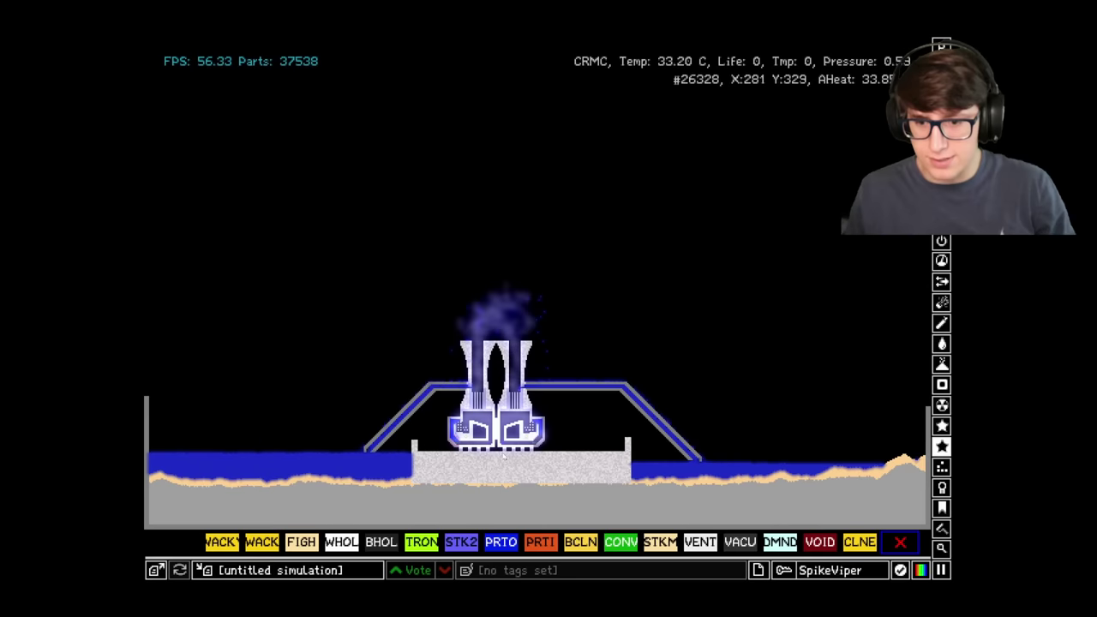
{"action": "key", "text": "z"}
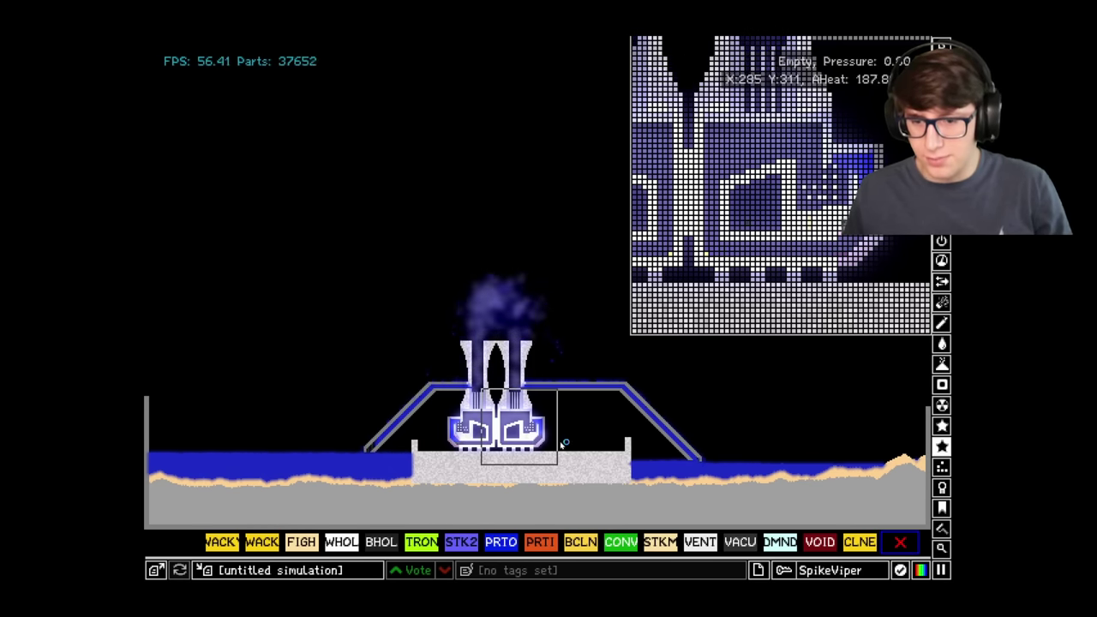
{"action": "key", "text": "z"}
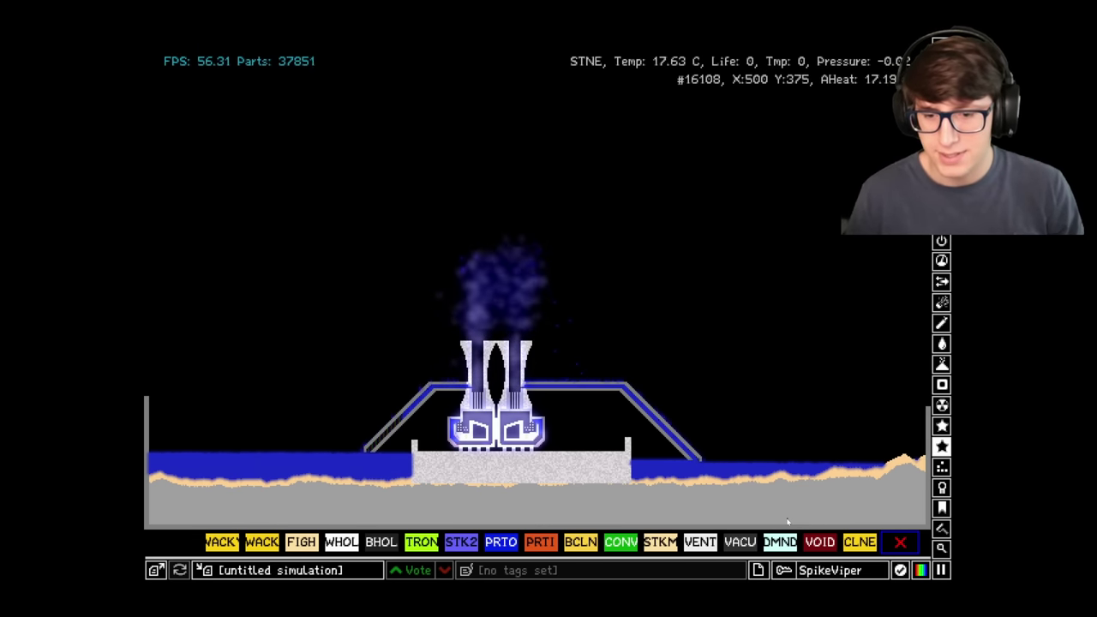
{"action": "key", "text": "z"}
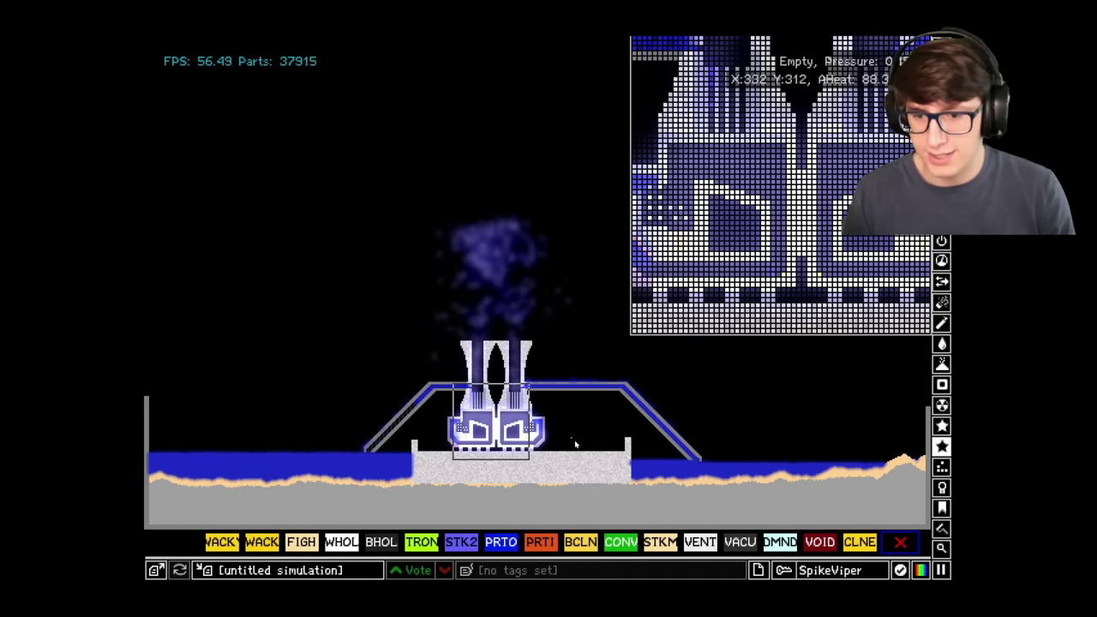
{"action": "key", "text": "z"}
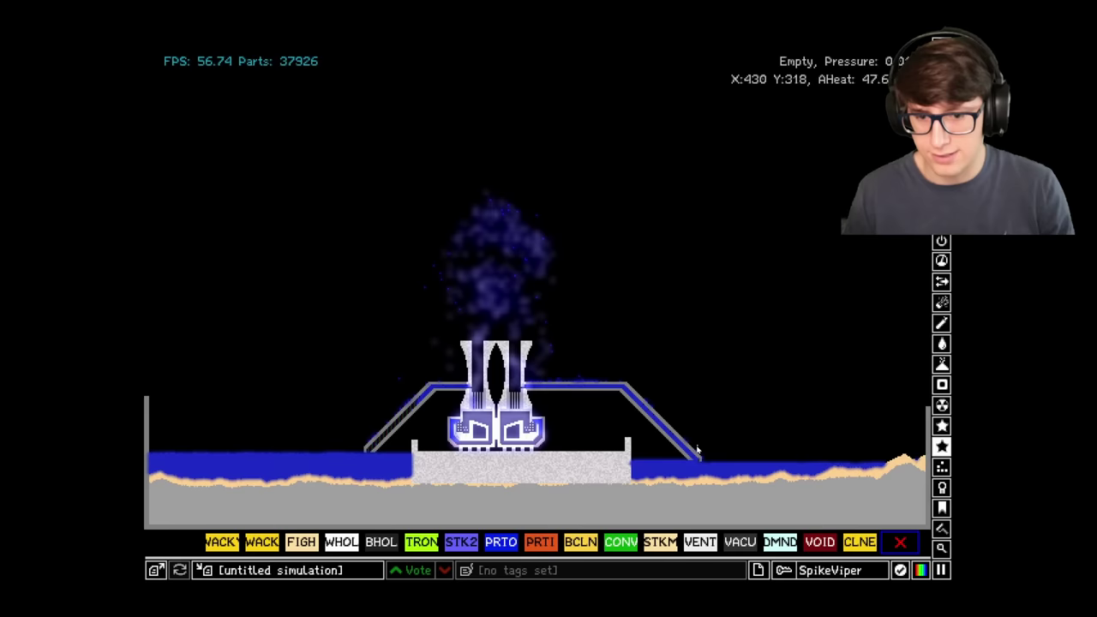
{"action": "key", "text": "z"}
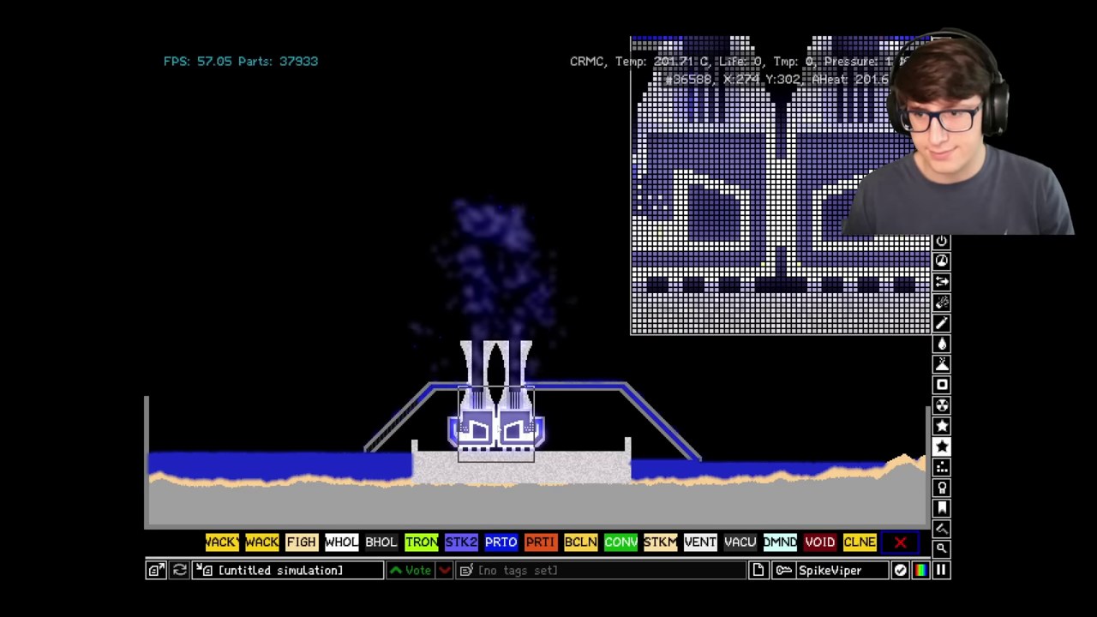
{"action": "scroll", "coordinate": [506, 424], "scroll_direction": "up", "scroll_amount": 5}
{"action": "key", "text": "z"}
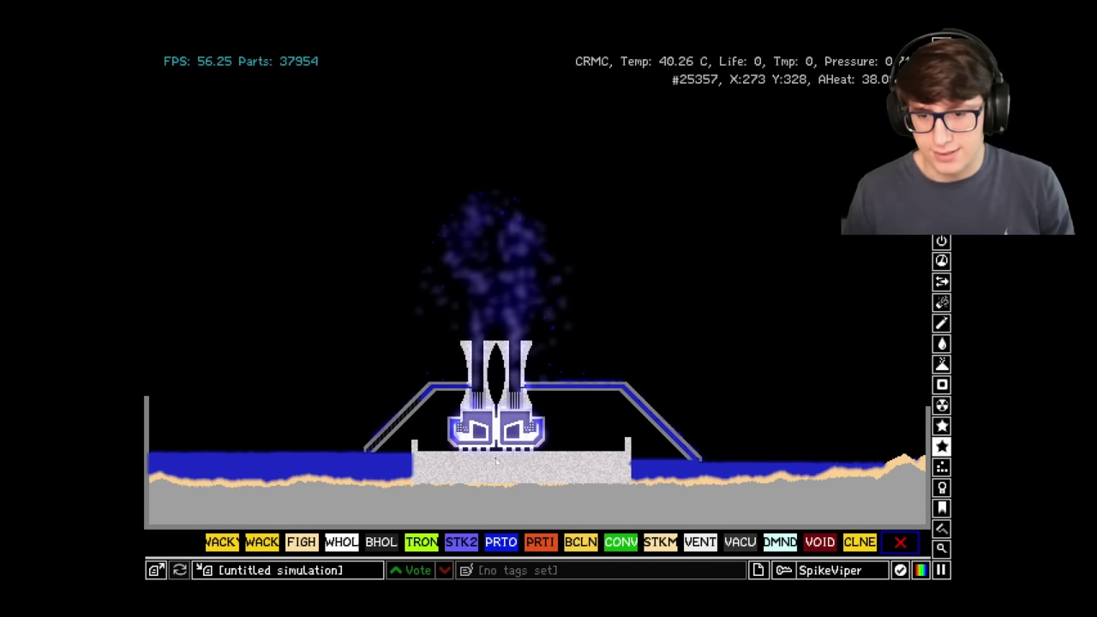
{"action": "key", "text": "space"}
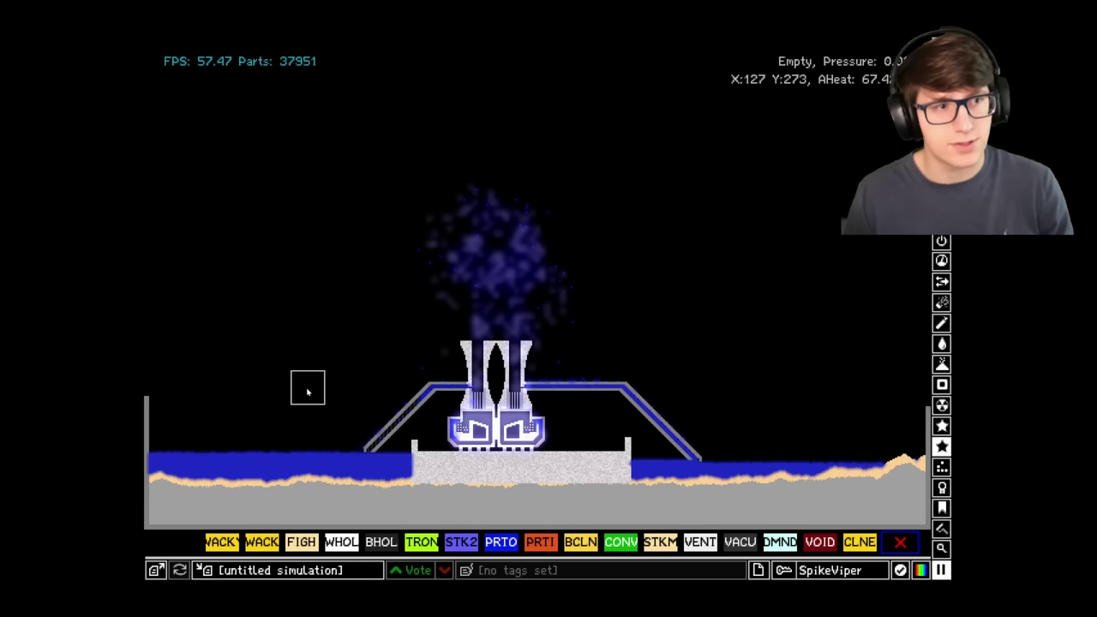
{"action": "key", "text": "z"}
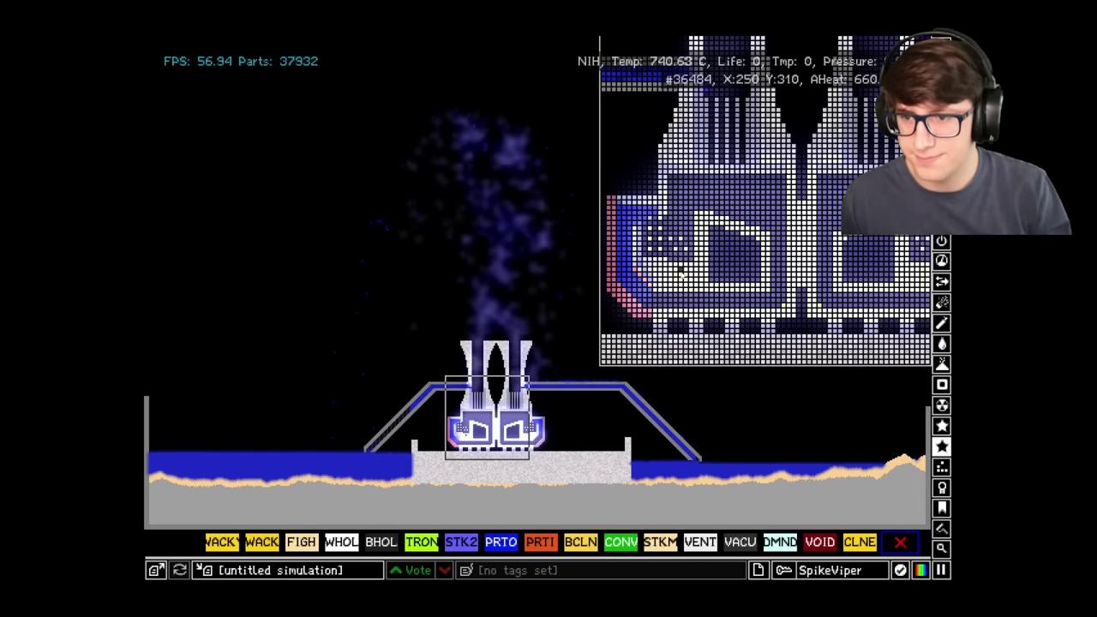
{"action": "key", "text": "z"}
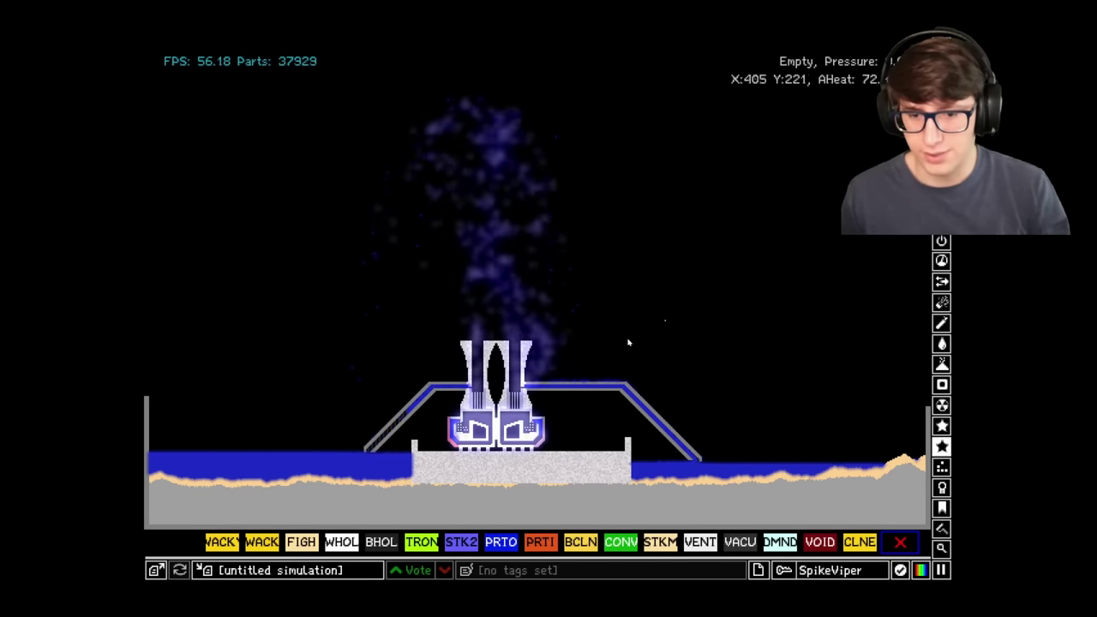
{"action": "key", "text": "z"}
{"action": "left_click", "coordinate": [462, 413]}
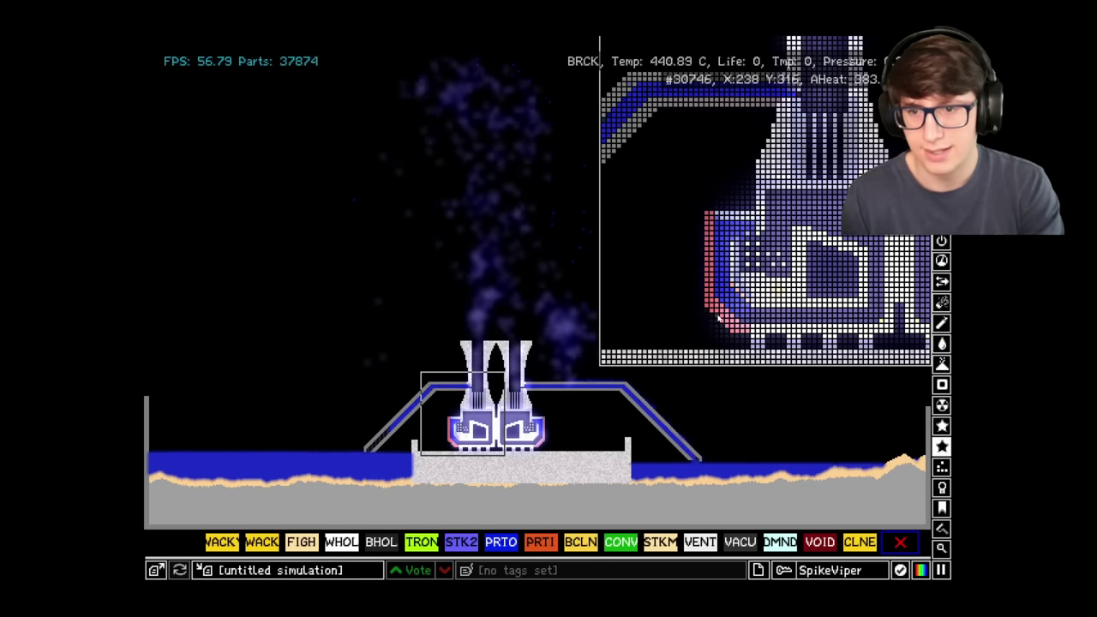
Dismiss the zoom window, leaving both reactors running with a blue vapour plume above the towers
{"action": "mouse_move", "coordinate": [941, 343]}
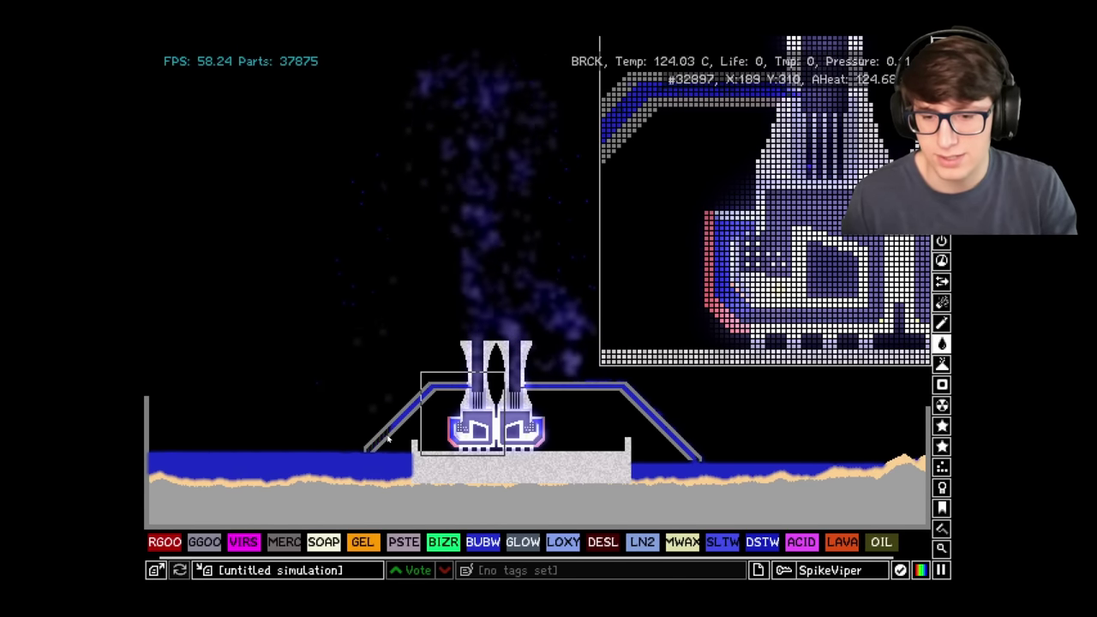
{"action": "key", "text": "z"}
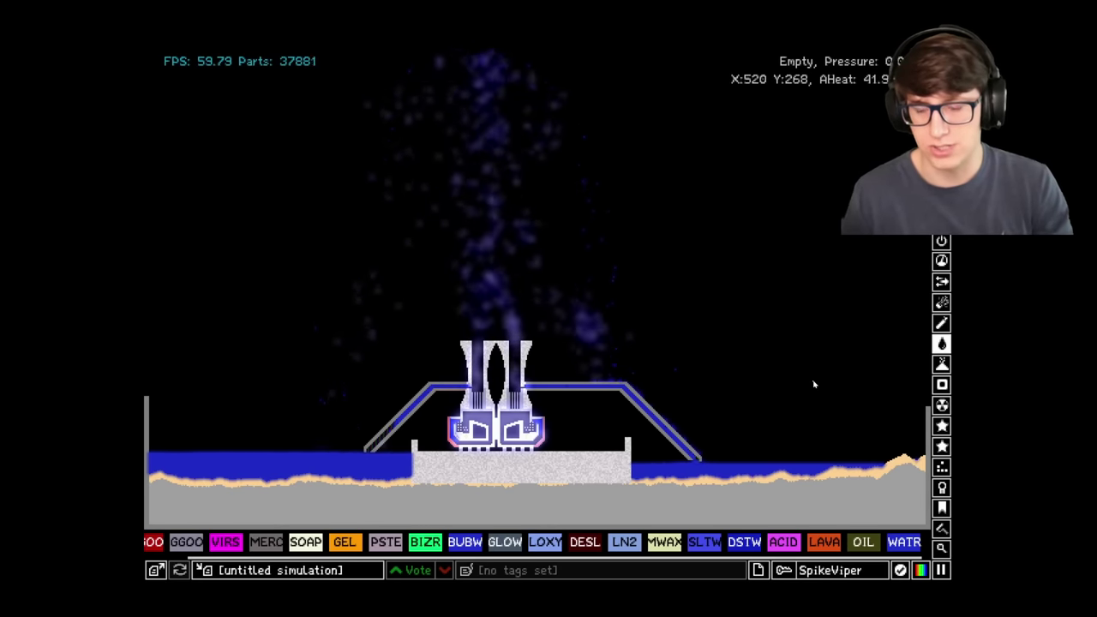
{"action": "mouse_move", "coordinate": [942, 425]}
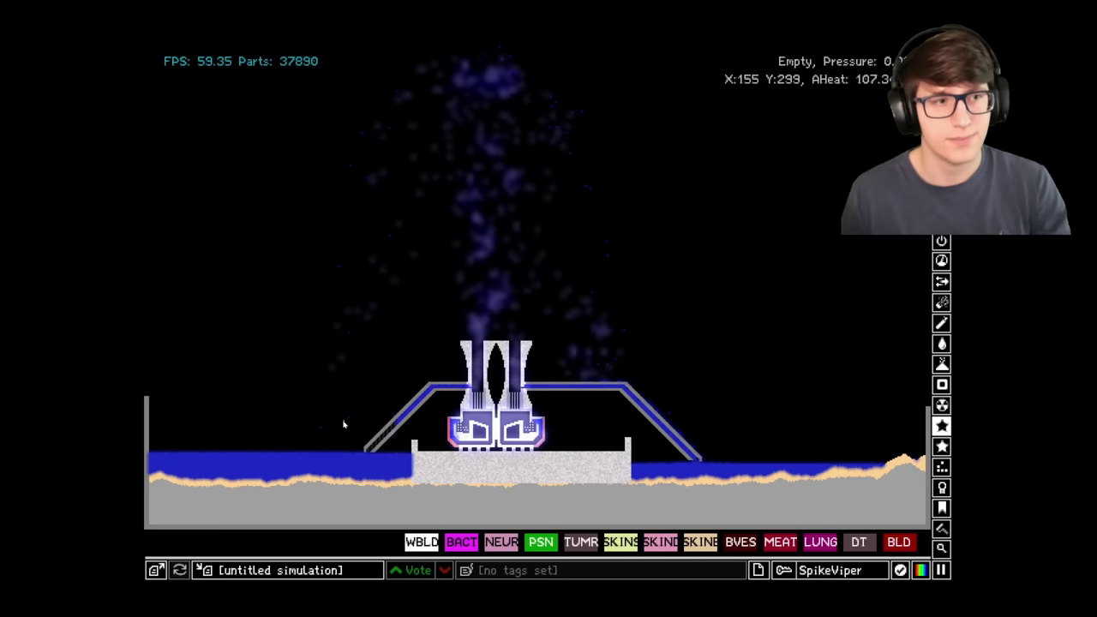